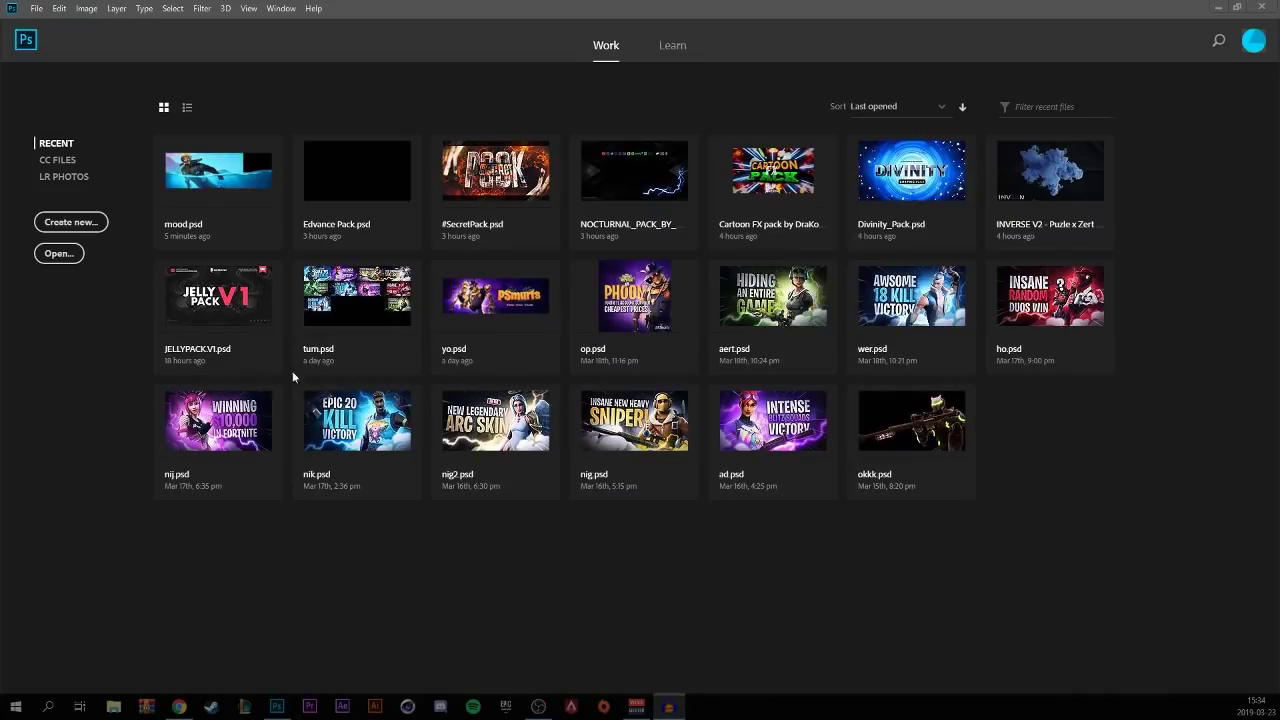
Step: Bring the Photoshop Home screen with recent thumbnail projects to the front
left_click(127, 356)
Step: Create a new 1920×1080 px, 72 ppi RGB document with black background contents
left_click(78, 229)
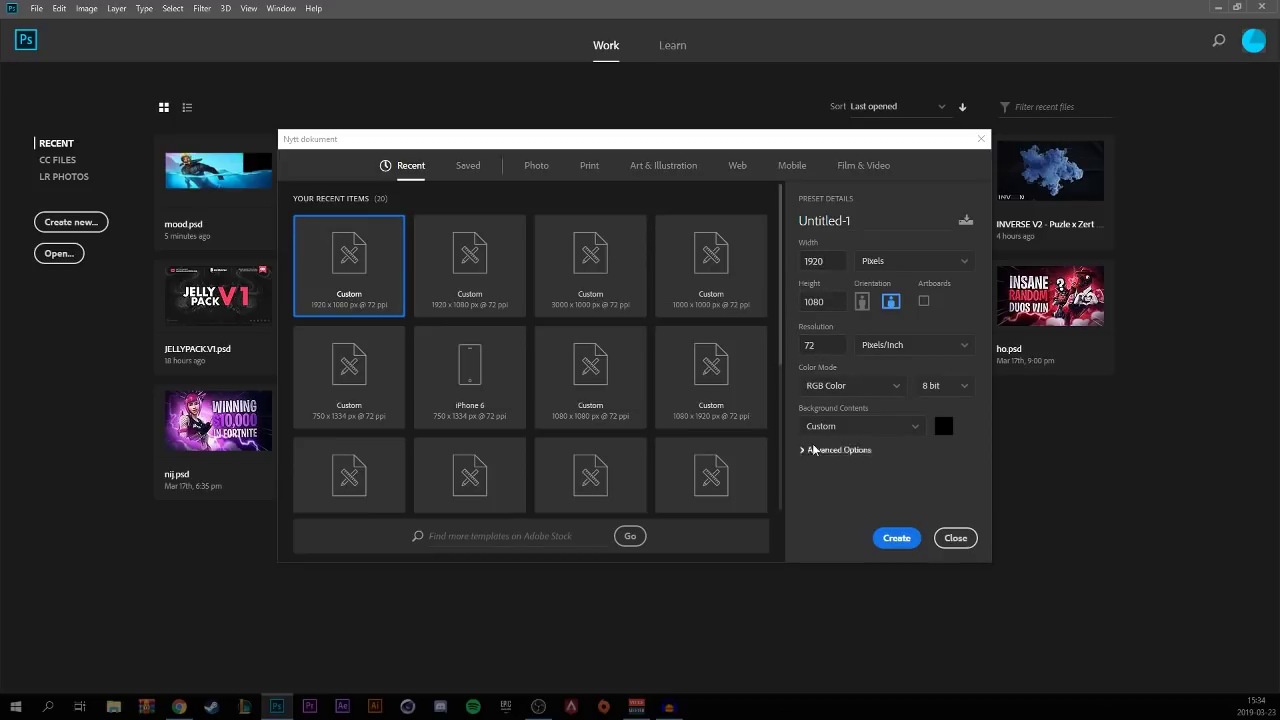
left_click(906, 540)
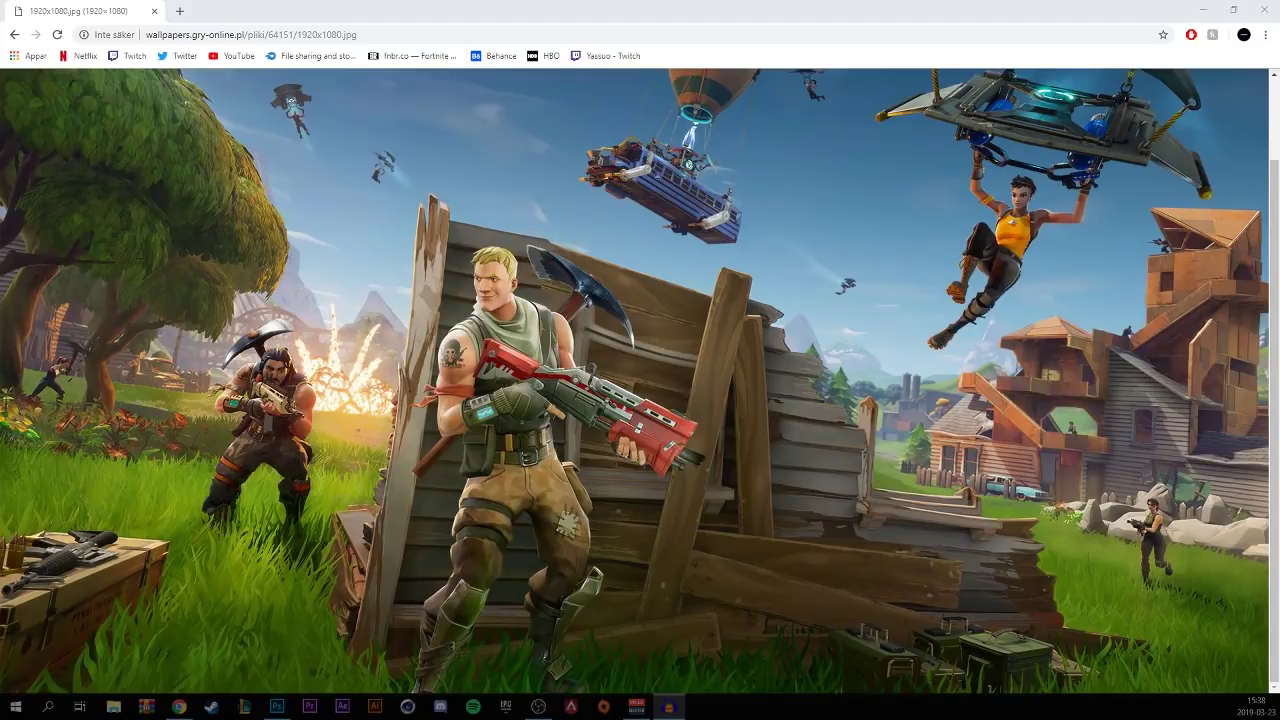
Step: Copy the Fortnite battle wallpaper image in Chrome, then minimise the browser
right_click(461, 340)
left_click(503, 383)
left_click(1201, 9)
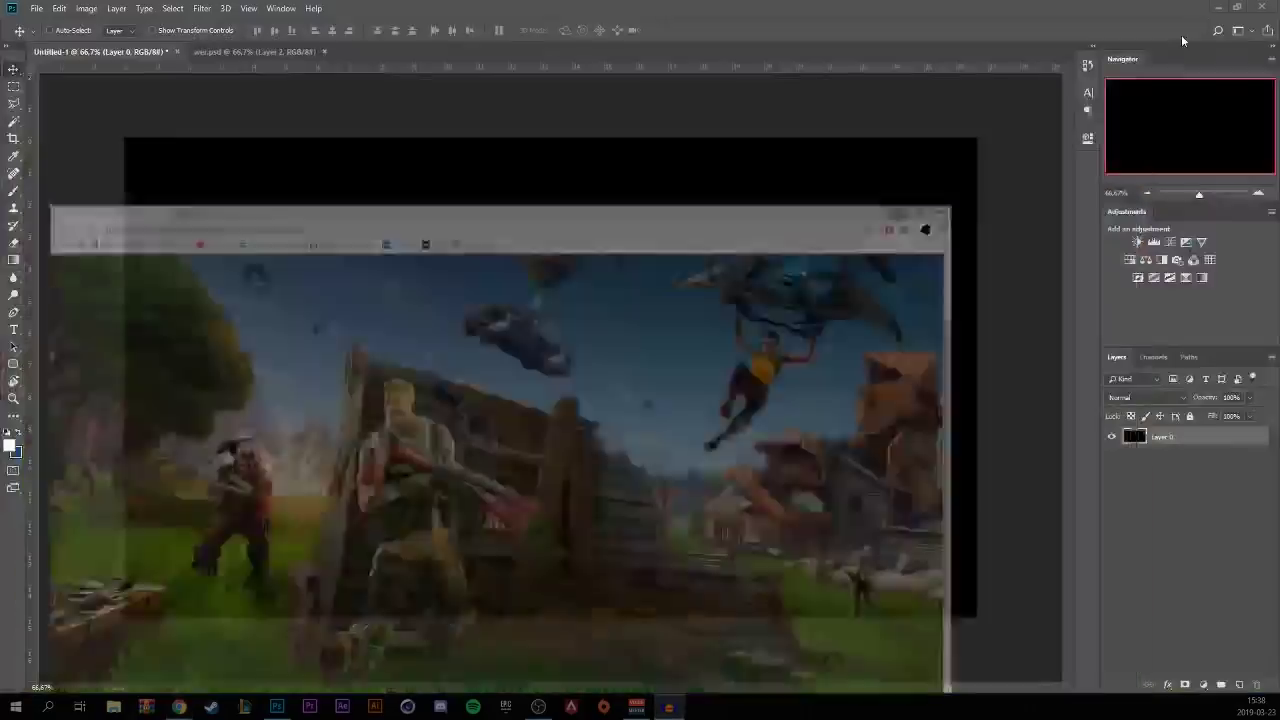
Step: Paste the wallpaper, desaturate it with Saturation -100, and add an empty layer above
key("ctrl+v")
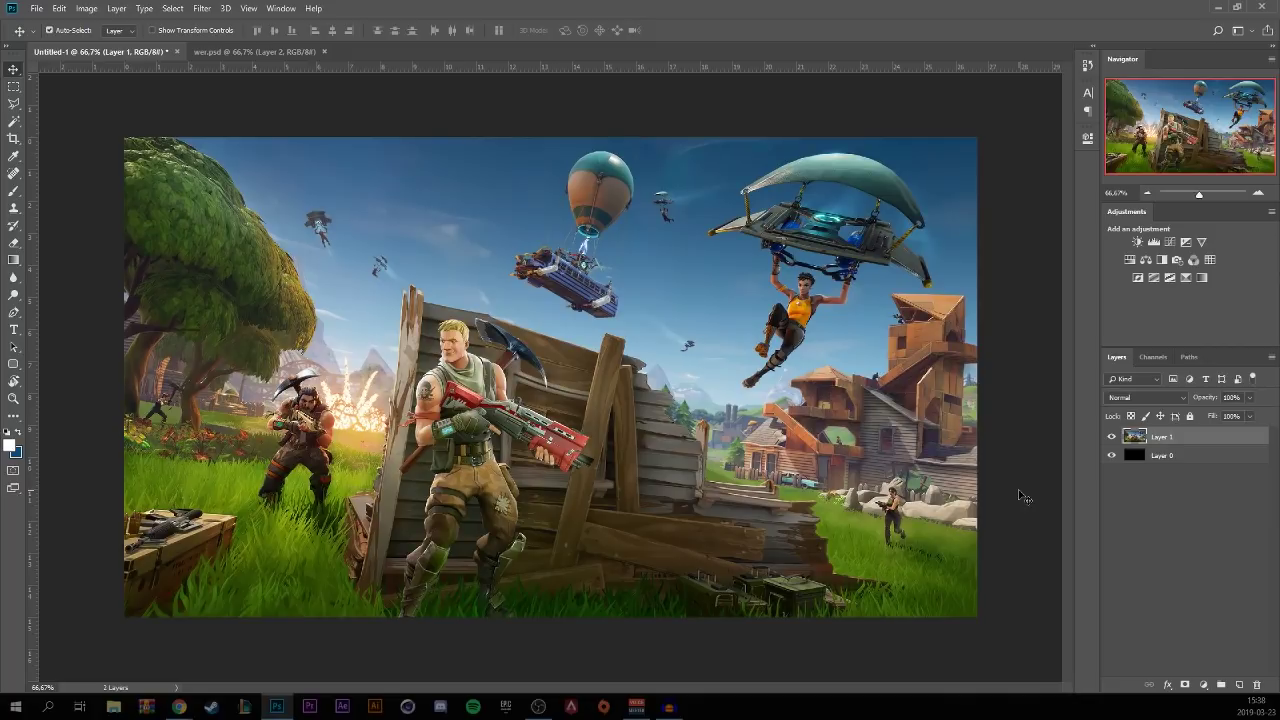
key("ctrl+u")
left_click_drag(871, 527, 752, 520)
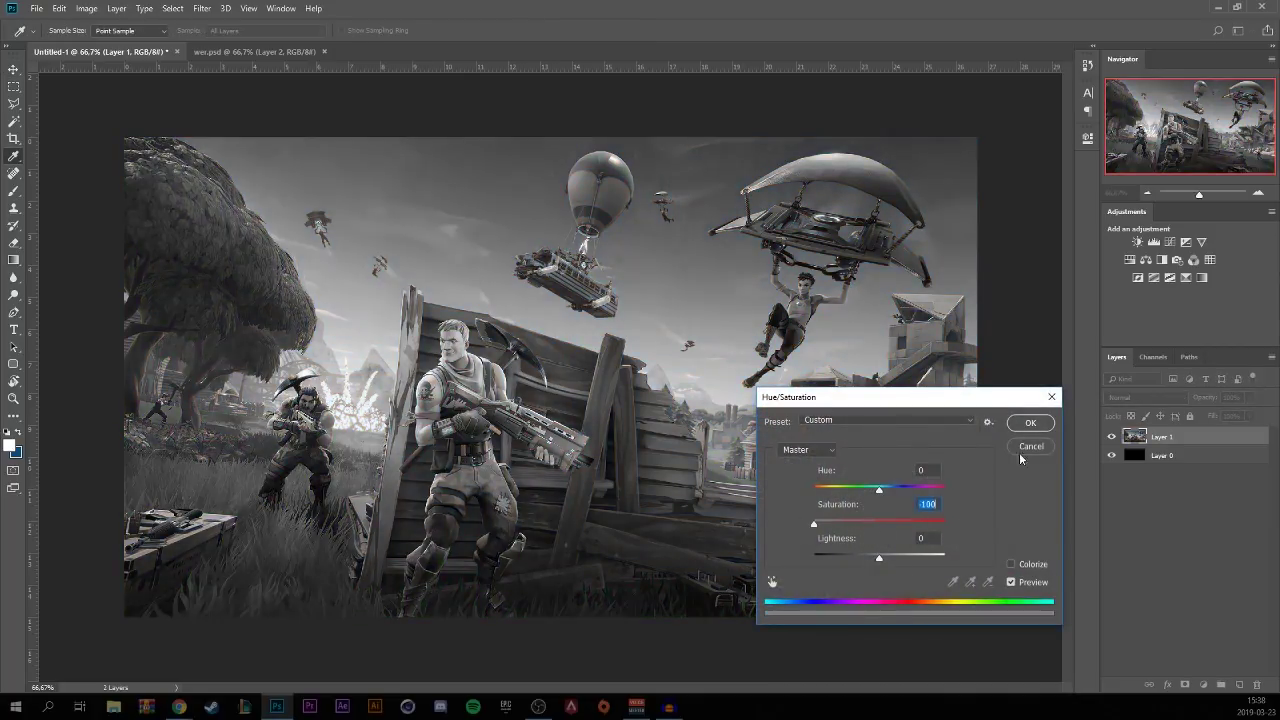
left_click(1030, 423)
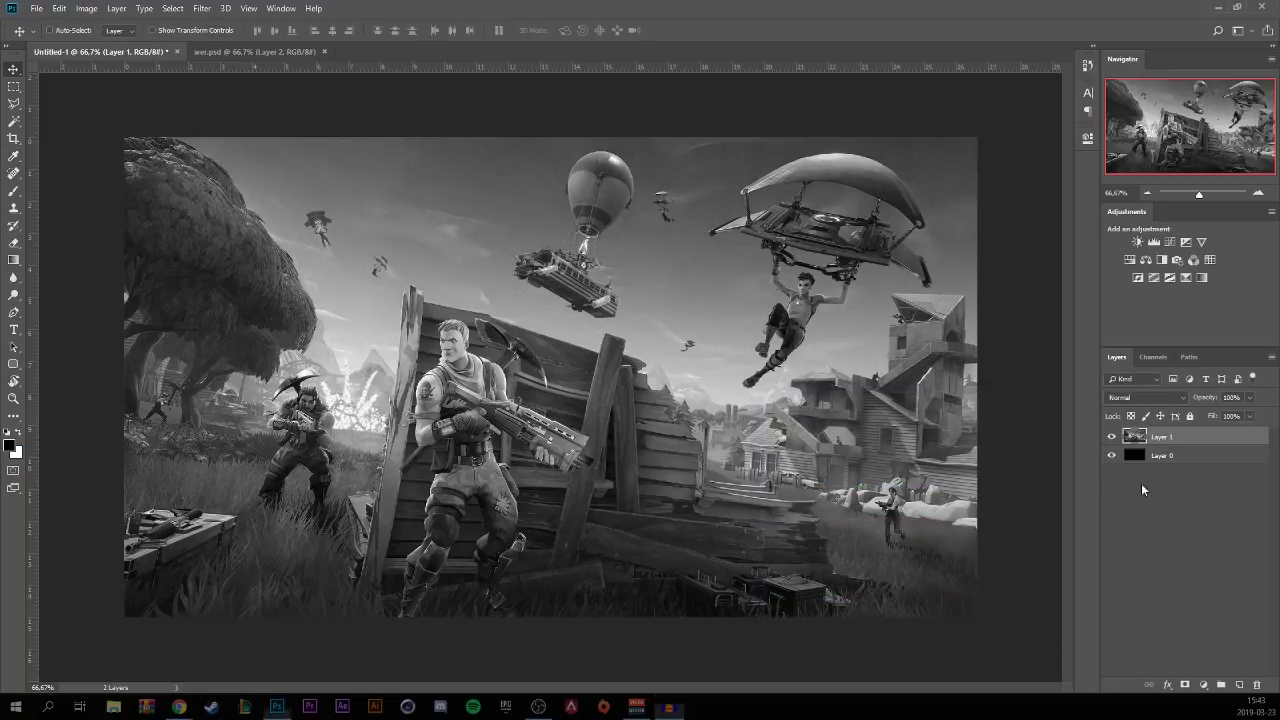
left_click(1240, 686)
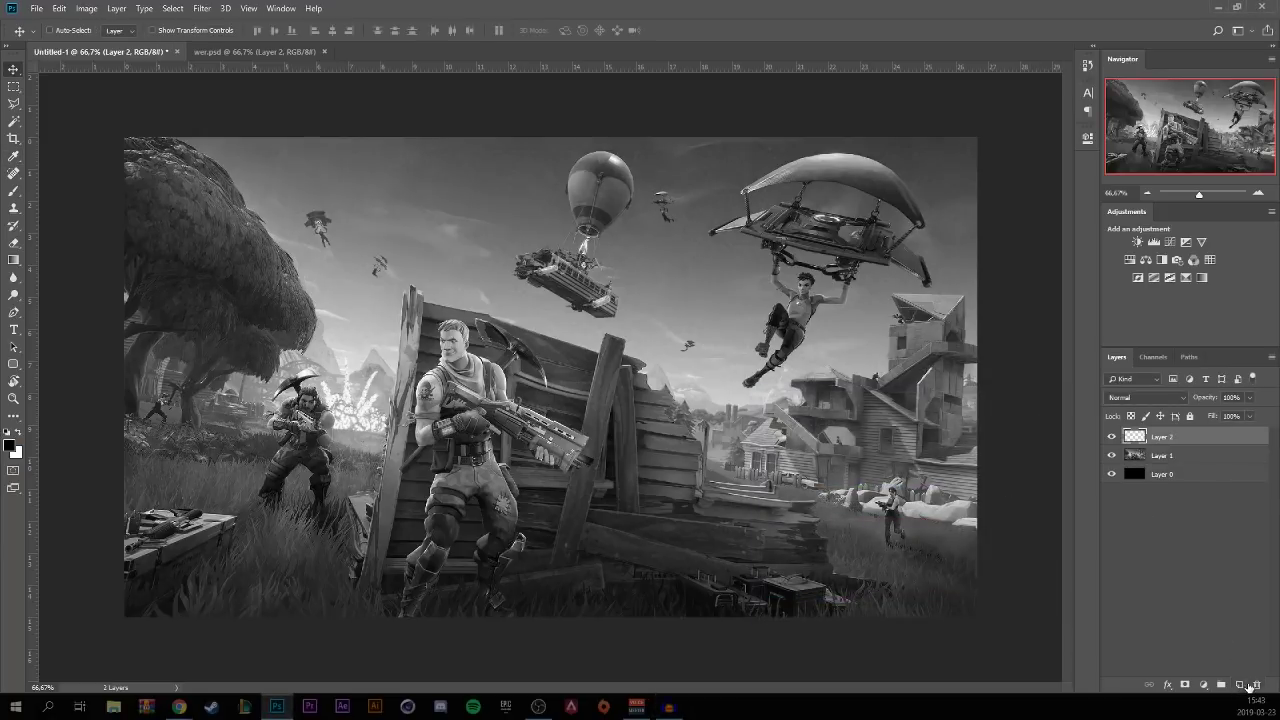
Step: With the Gradient tool, set the gradient's left stop to bright blue #2687eb
left_click(13, 261)
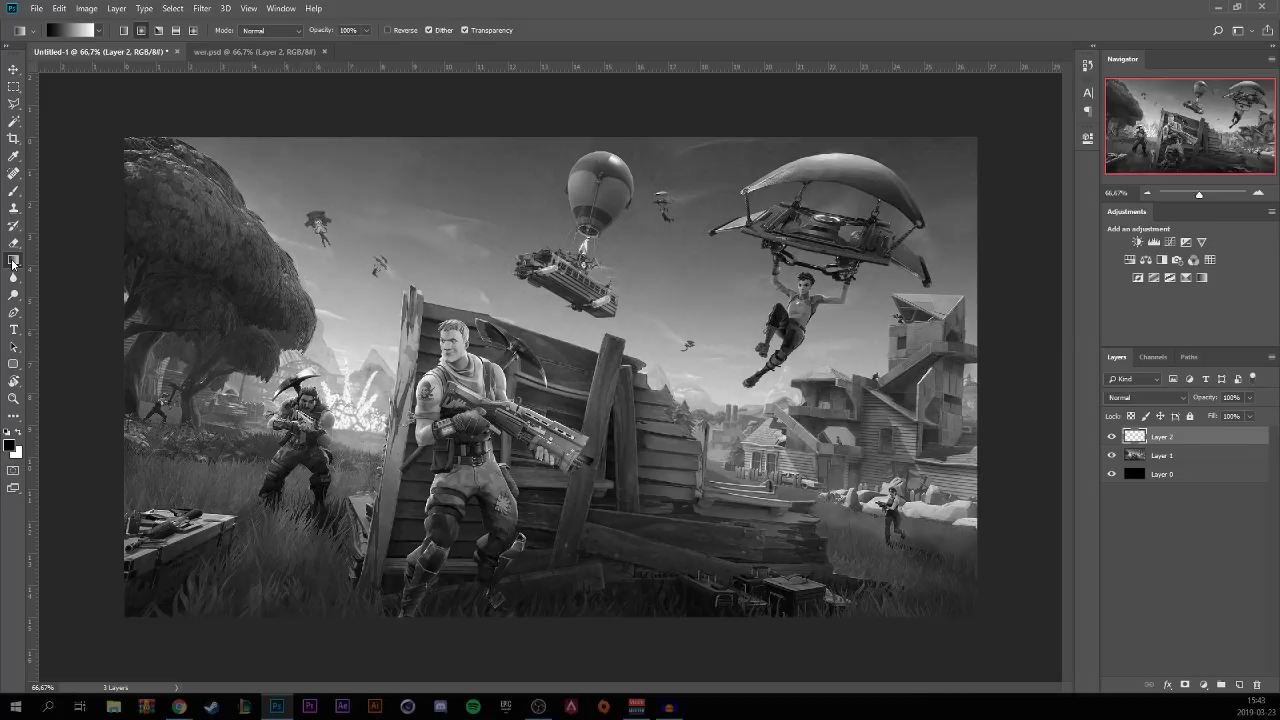
left_click(68, 34)
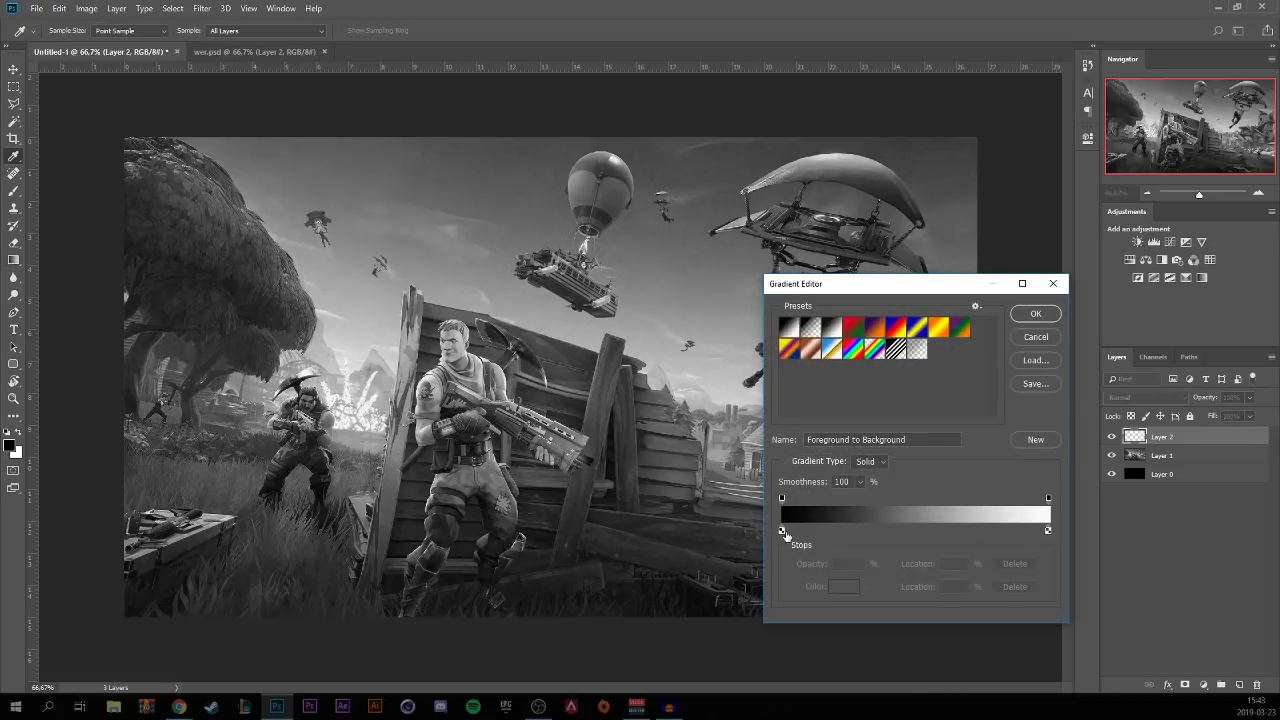
double_click(782, 530)
left_click(294, 533)
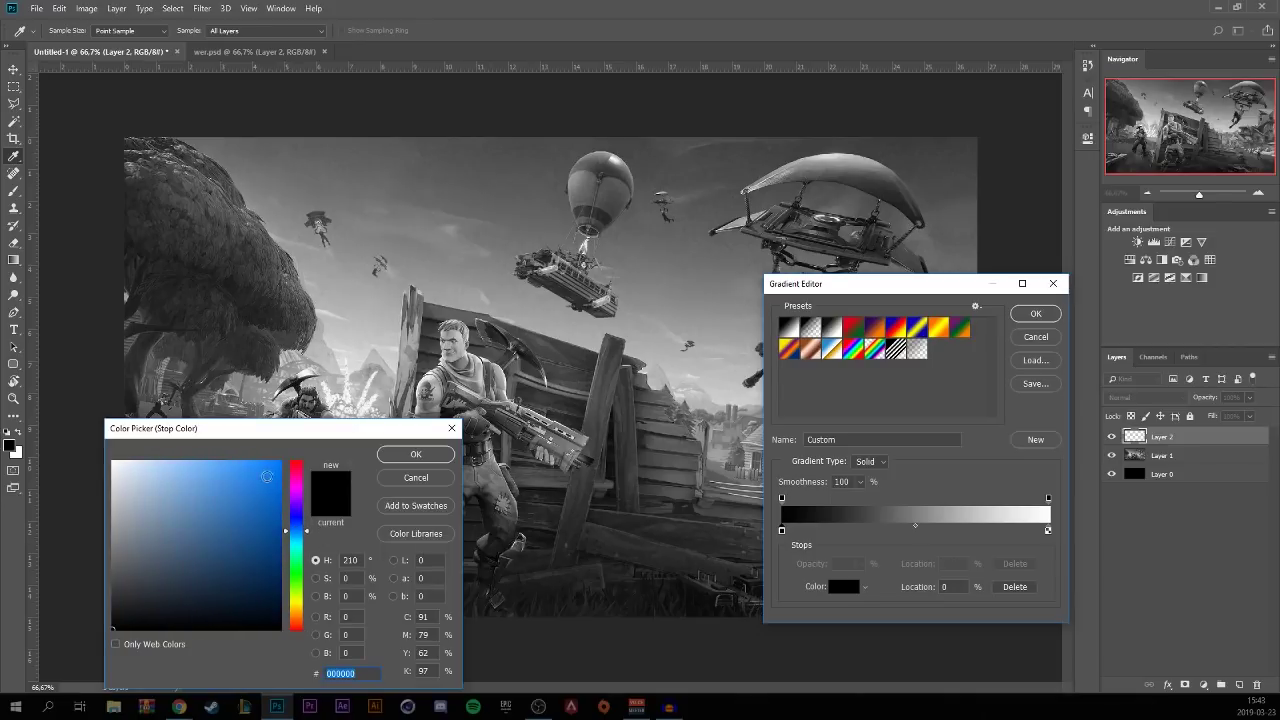
left_click(256, 474)
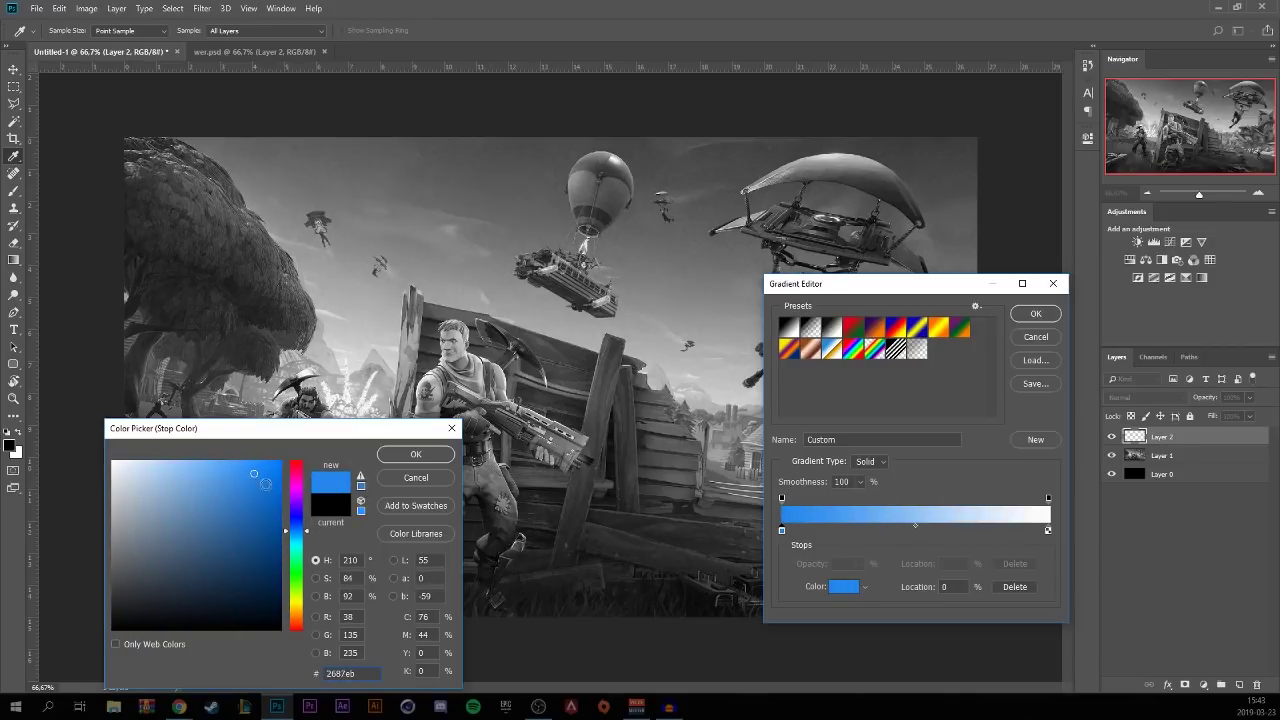
left_click(416, 454)
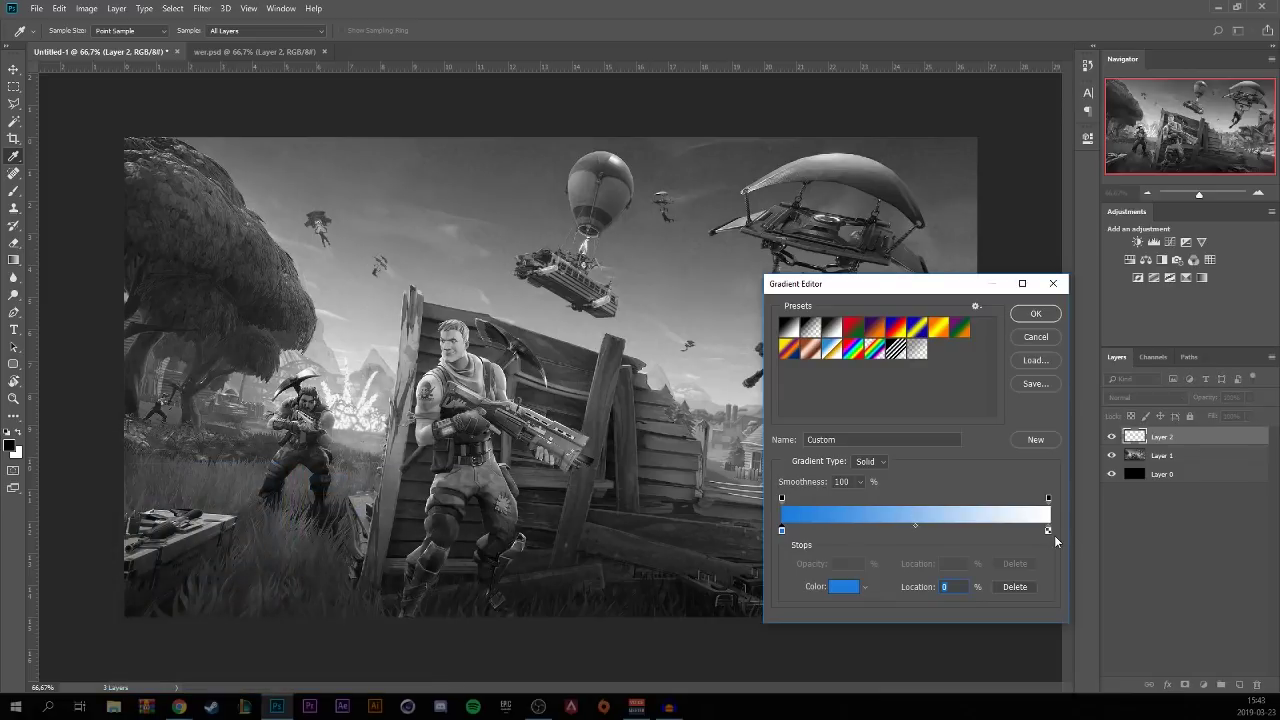
Step: Set the gradient's right stop to very dark navy #020616 and confirm the gradient
double_click(1048, 531)
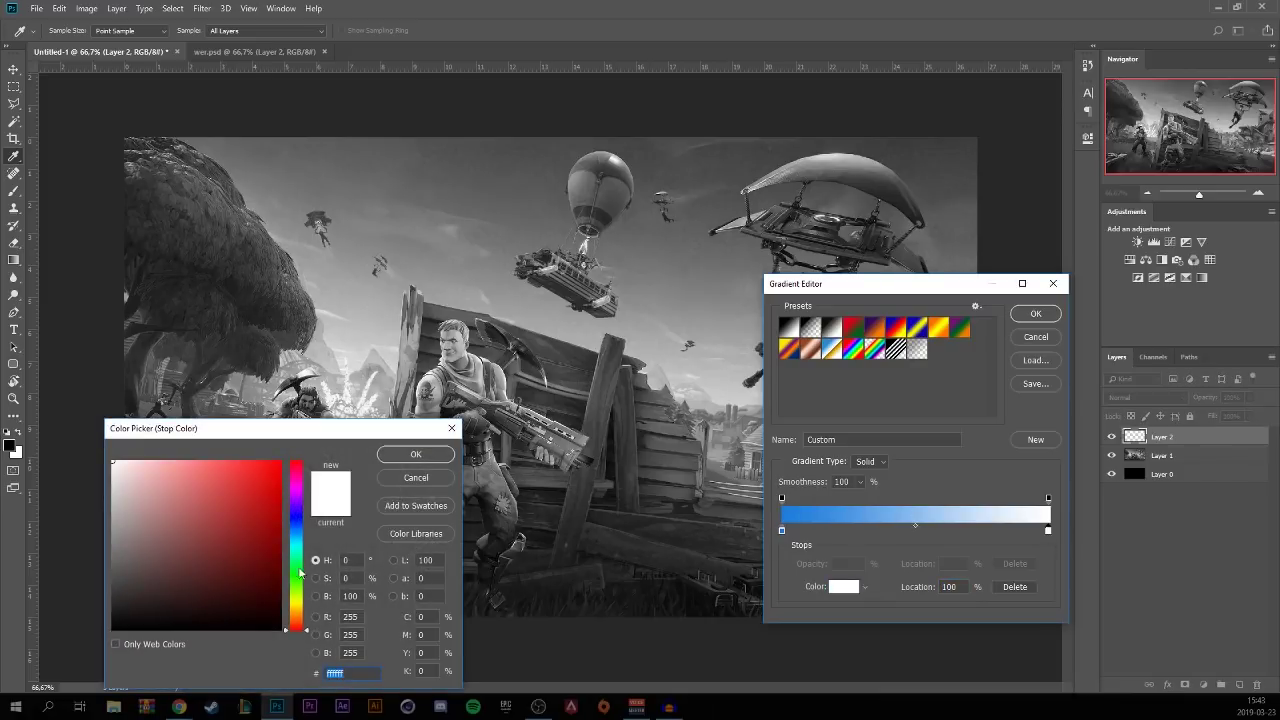
left_click(304, 527)
left_click_drag(261, 611, 271, 615)
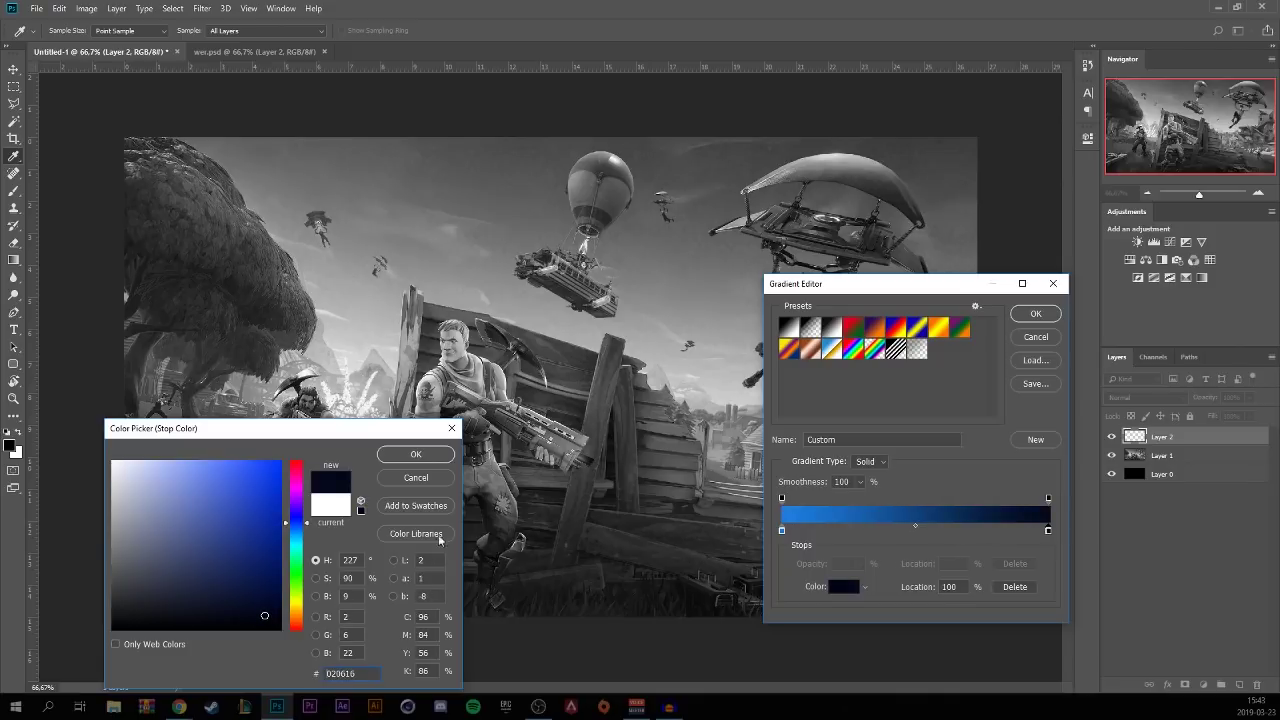
left_click(416, 454)
left_click(1036, 313)
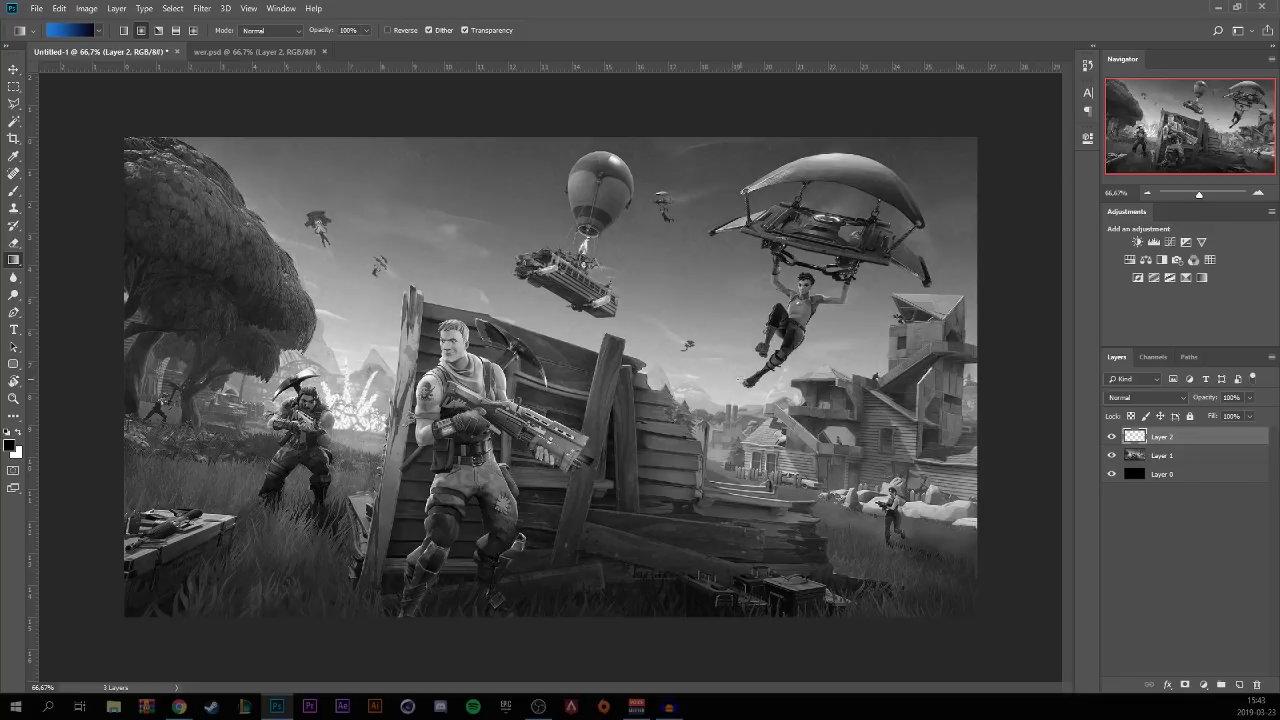
Step: Fill Layer 2 with the gradient, navy on the left to bright blue on the right
left_click_drag(731, 379, 143, 378)
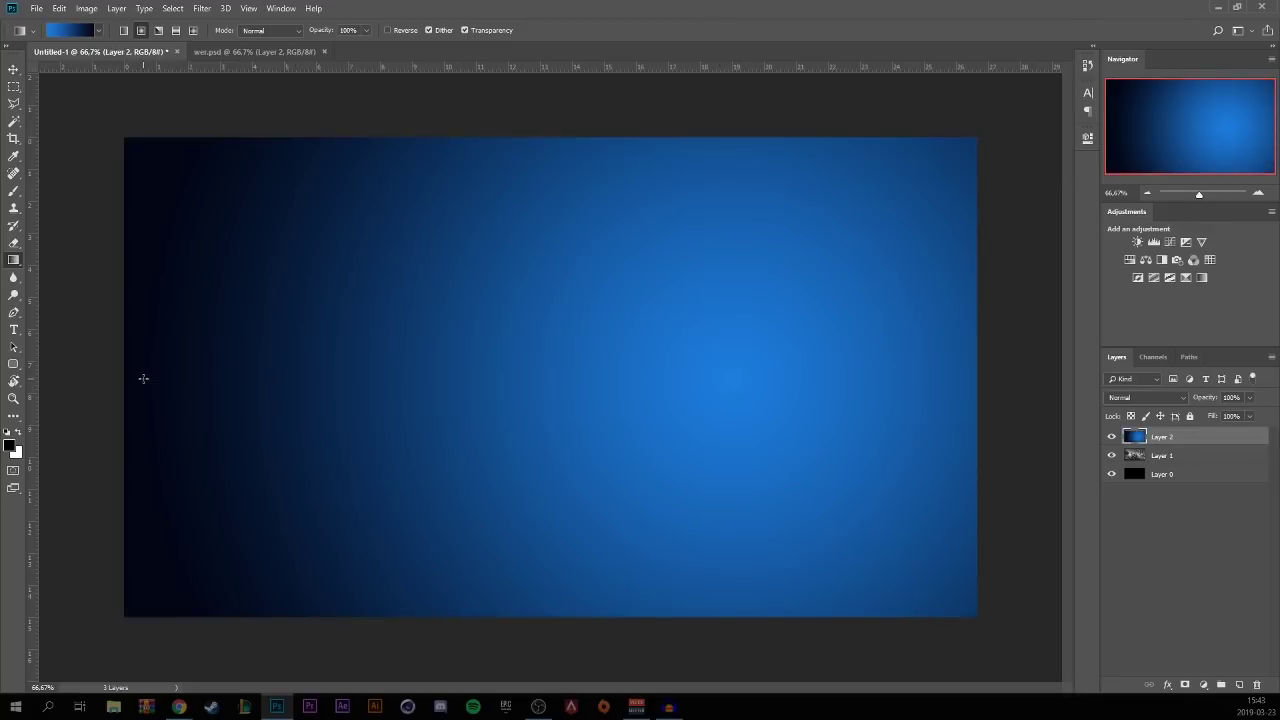
key("ctrl+z")
key("ctrl+shift+z")
key("ctrl+z")
key("ctrl+shift+z")
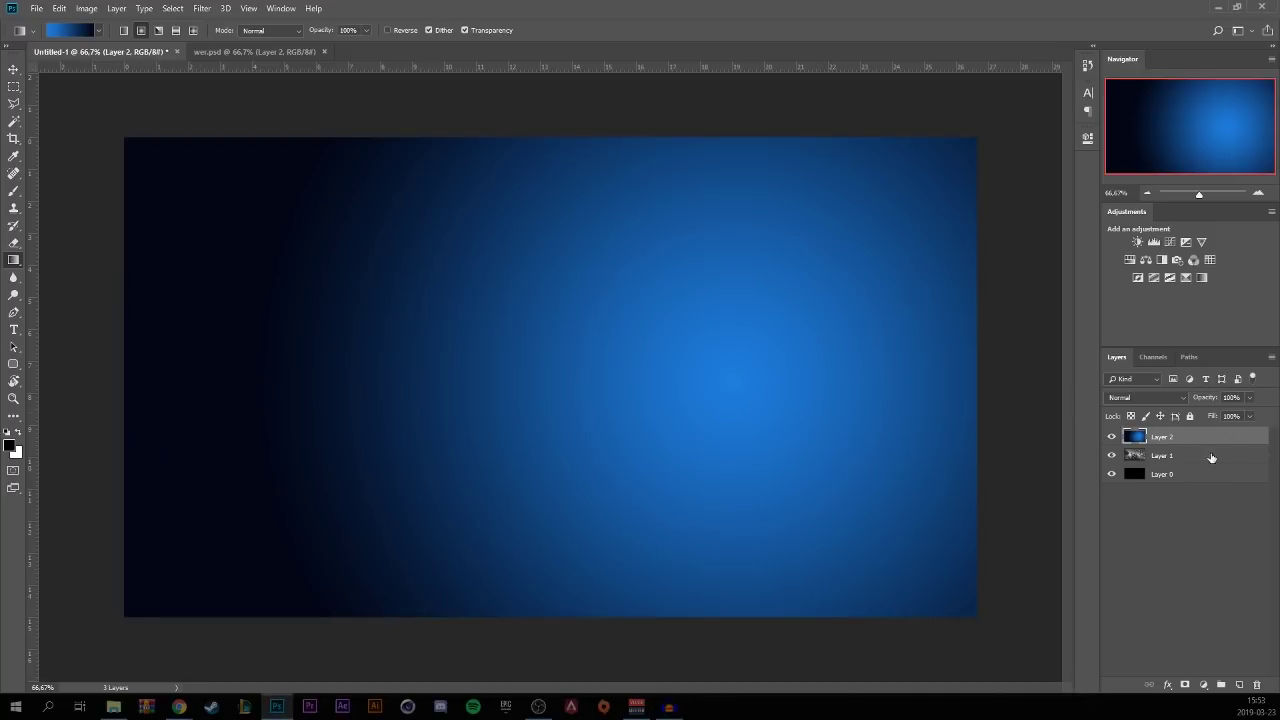
Step: Set the gradient layer to Hard Light, then bring up the Fortnite cosmetics page in Chrome
left_click(1145, 397)
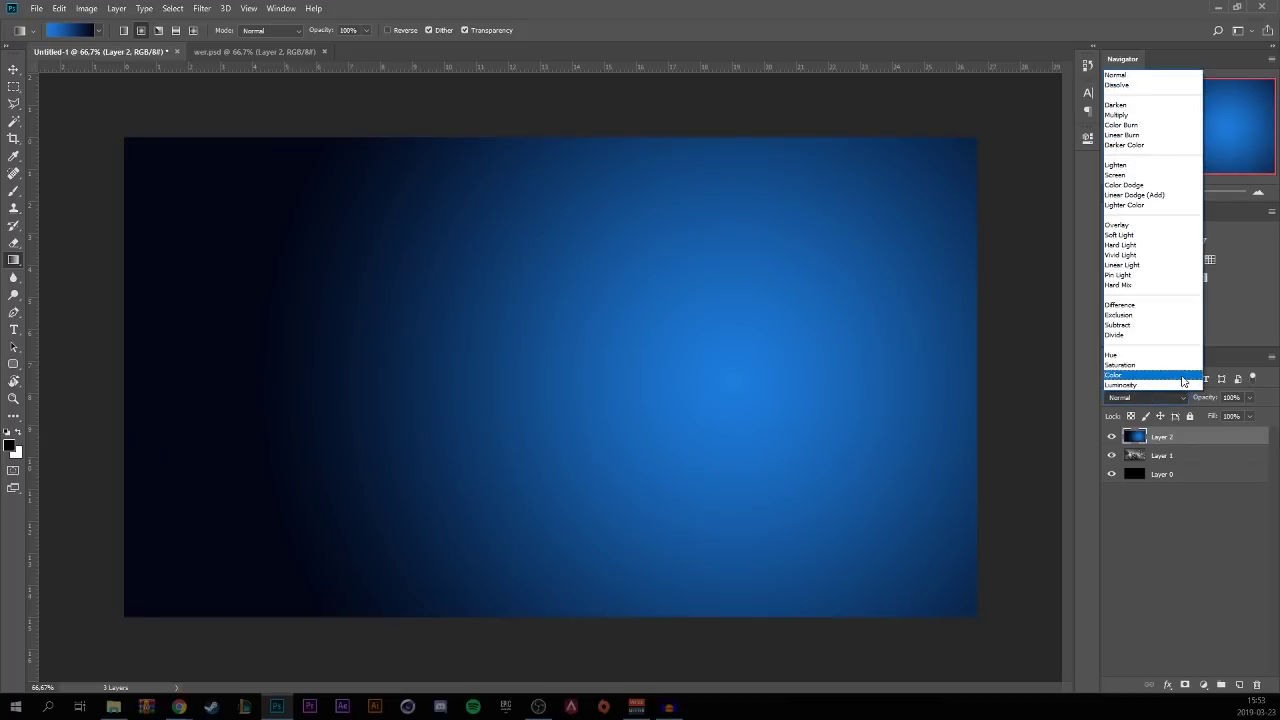
left_click(1165, 245)
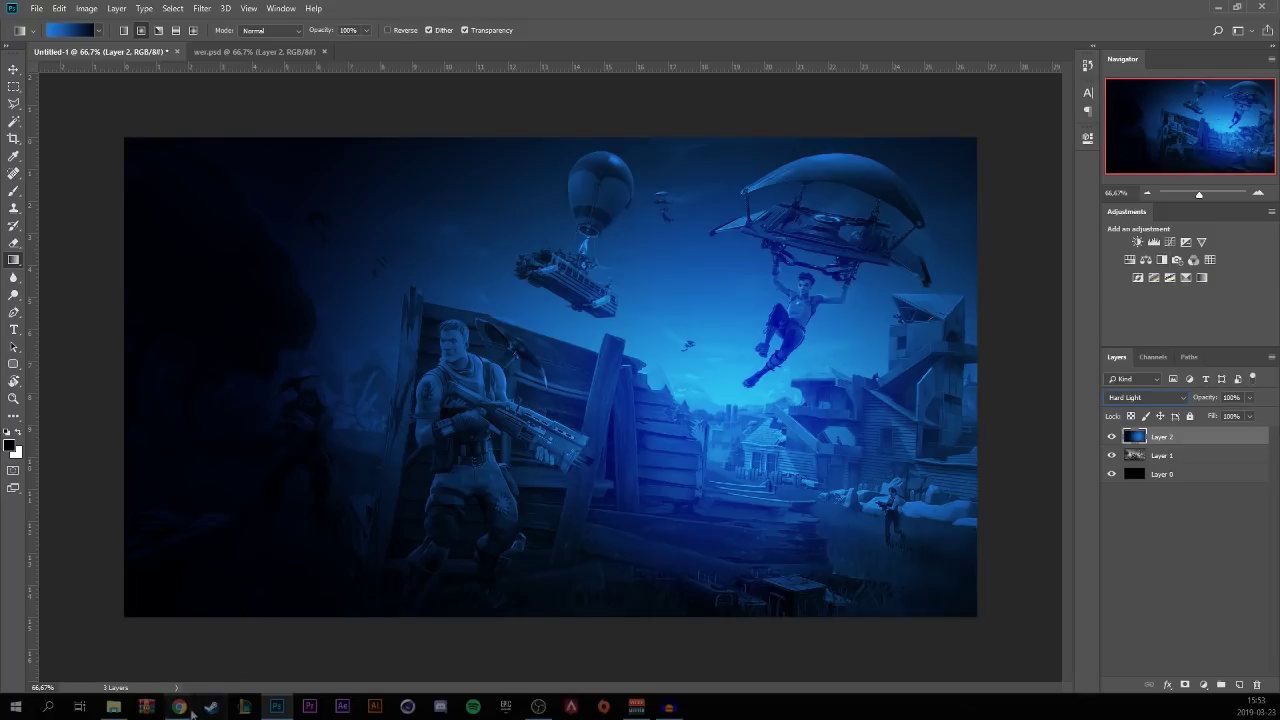
mouse_move(180, 706)
left_click(262, 664)
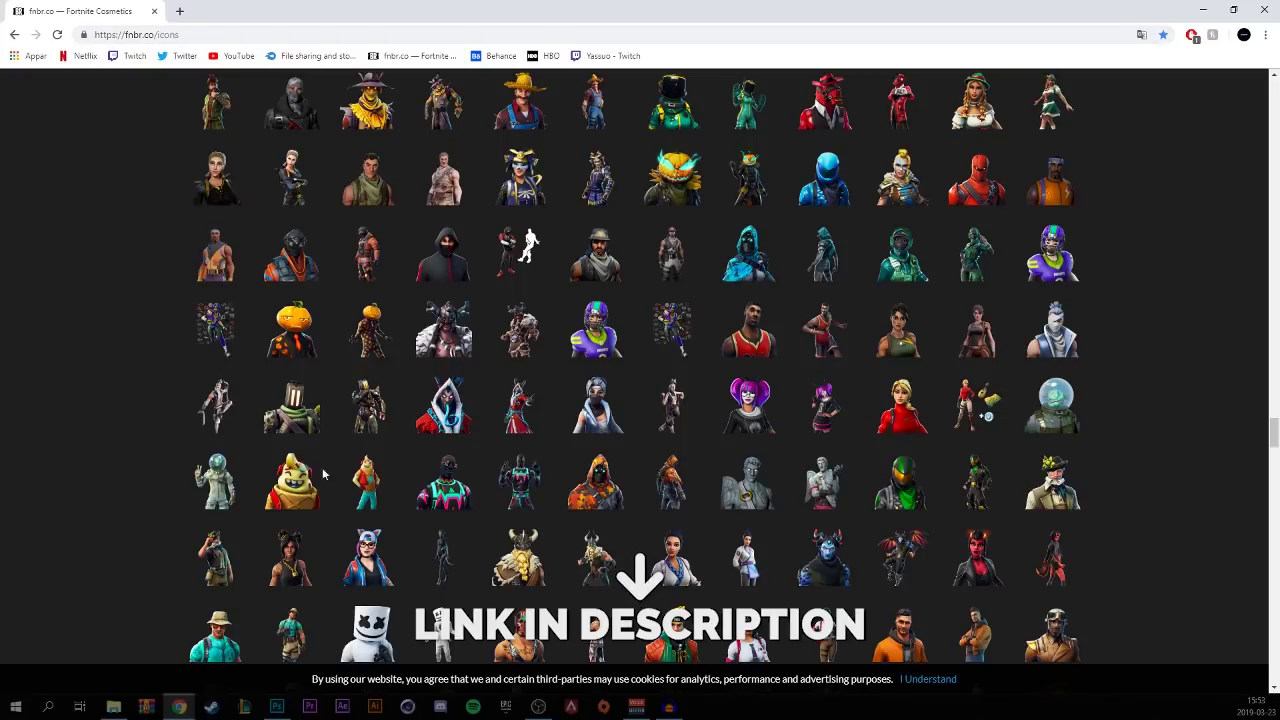
Step: Open the Kenji outfit page in a new tab and return to the cosmetics grid
right_click(222, 398)
left_click(260, 404)
left_click(206, 11)
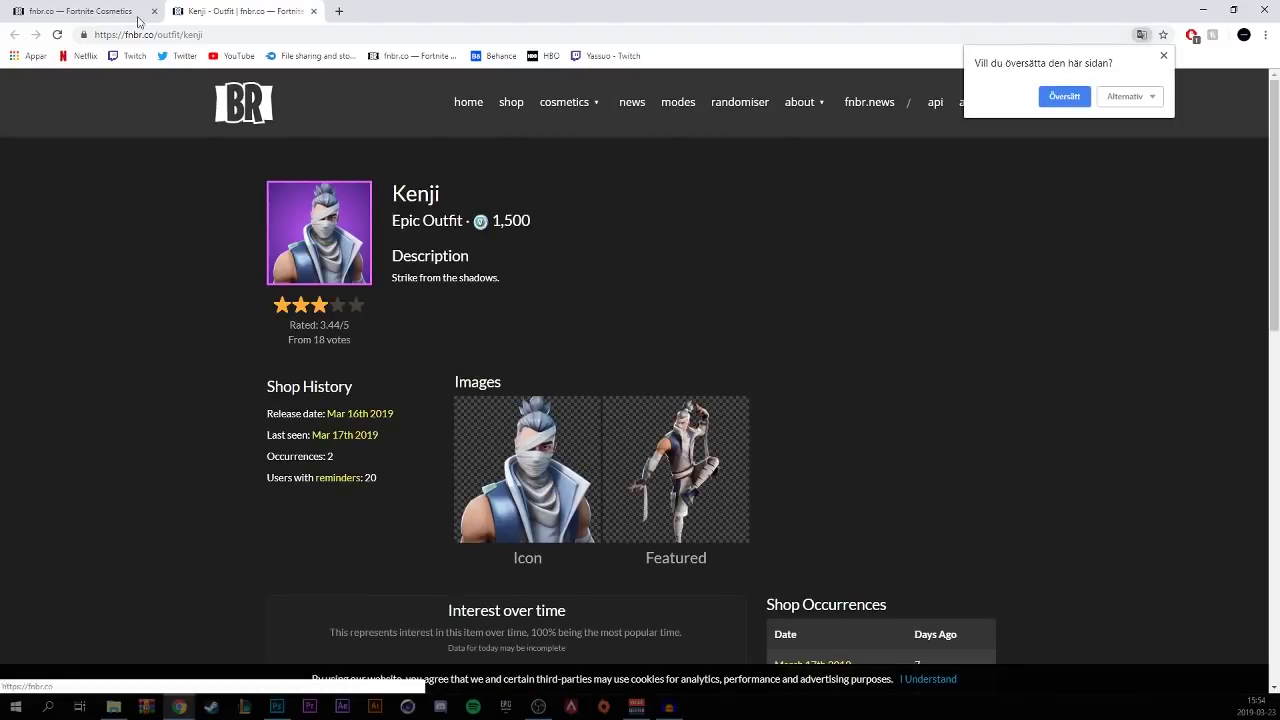
key("ctrl+Tab")
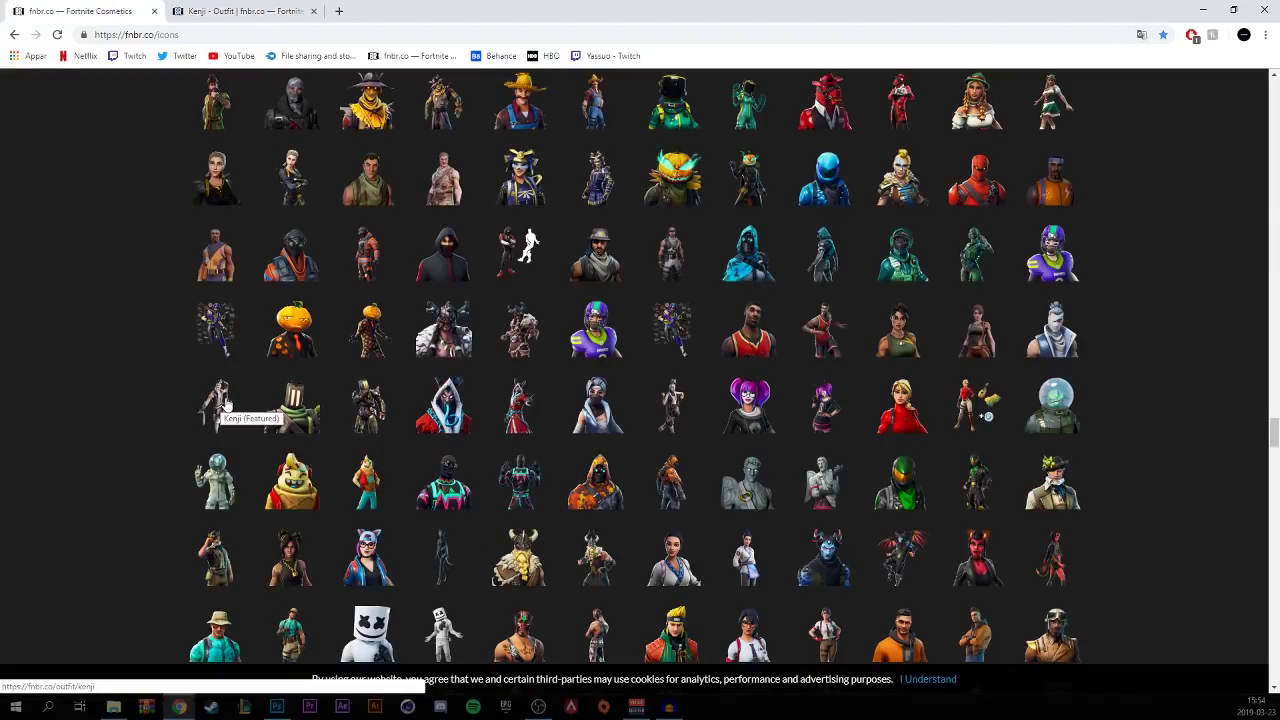
Step: Open the Kenji featured image in its own tab and copy it
right_click(222, 400)
left_click(270, 497)
left_click(403, 11)
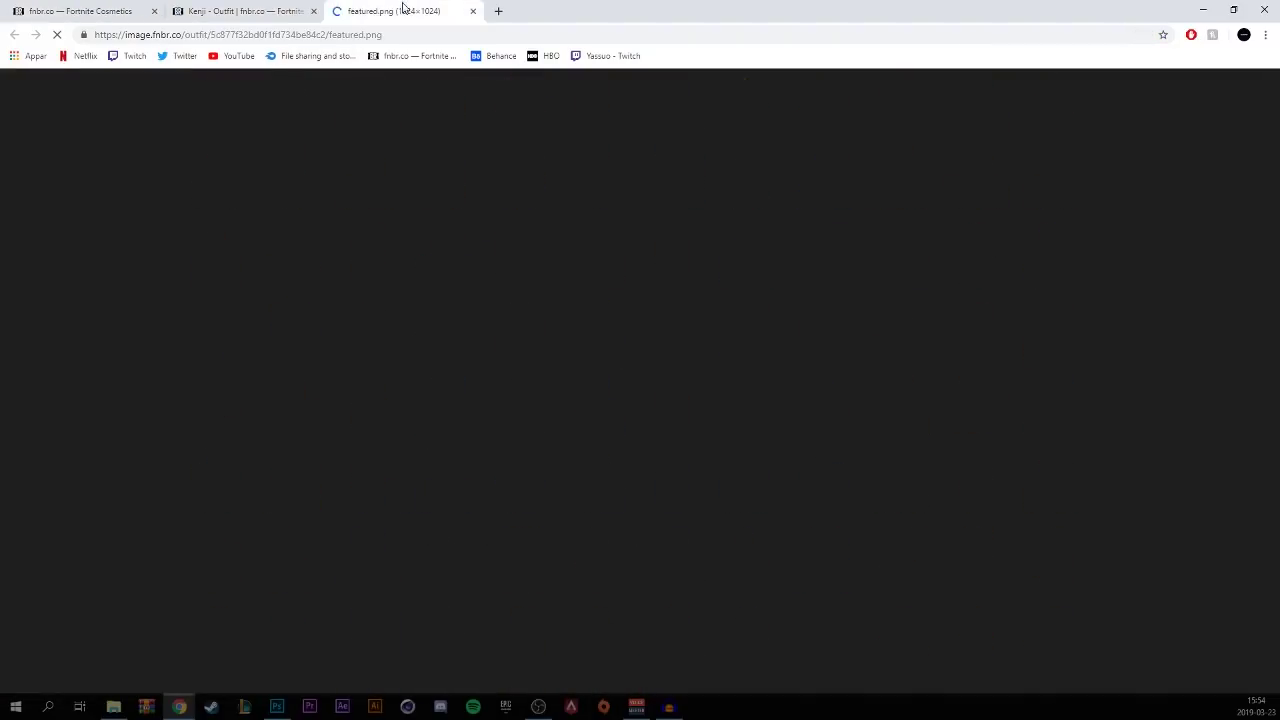
right_click(657, 303)
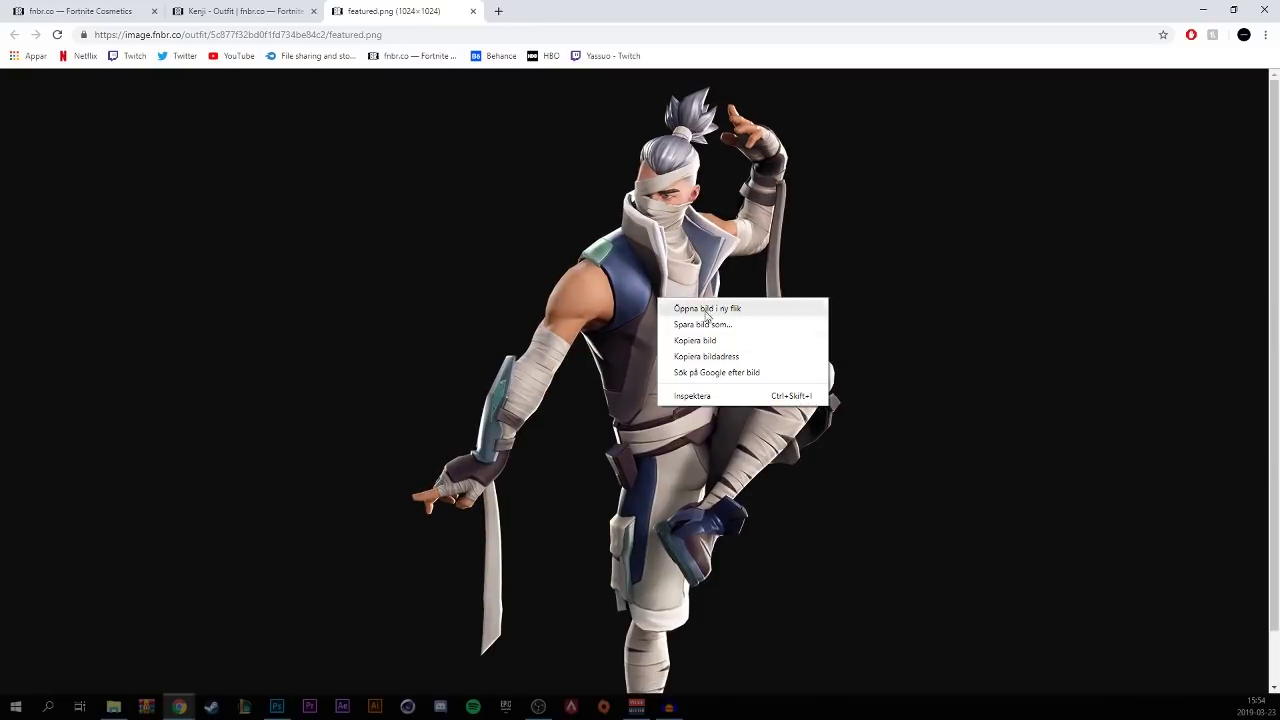
left_click(748, 349)
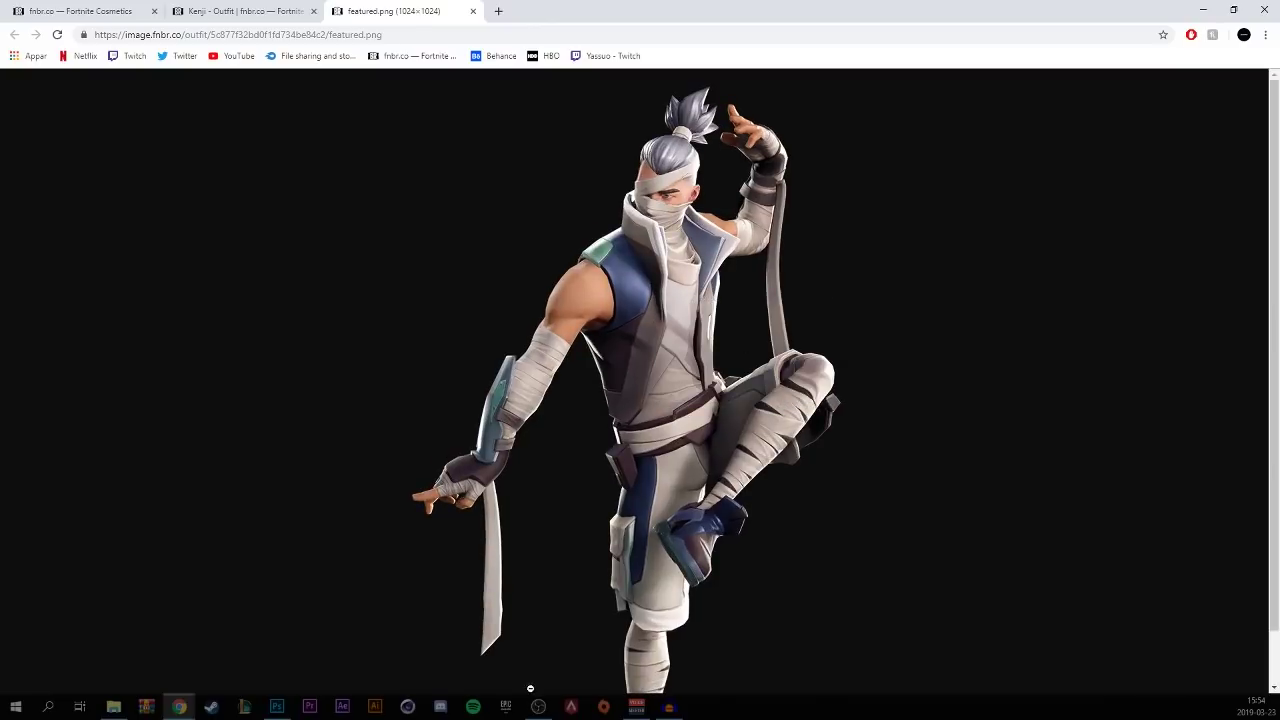
left_click(288, 710)
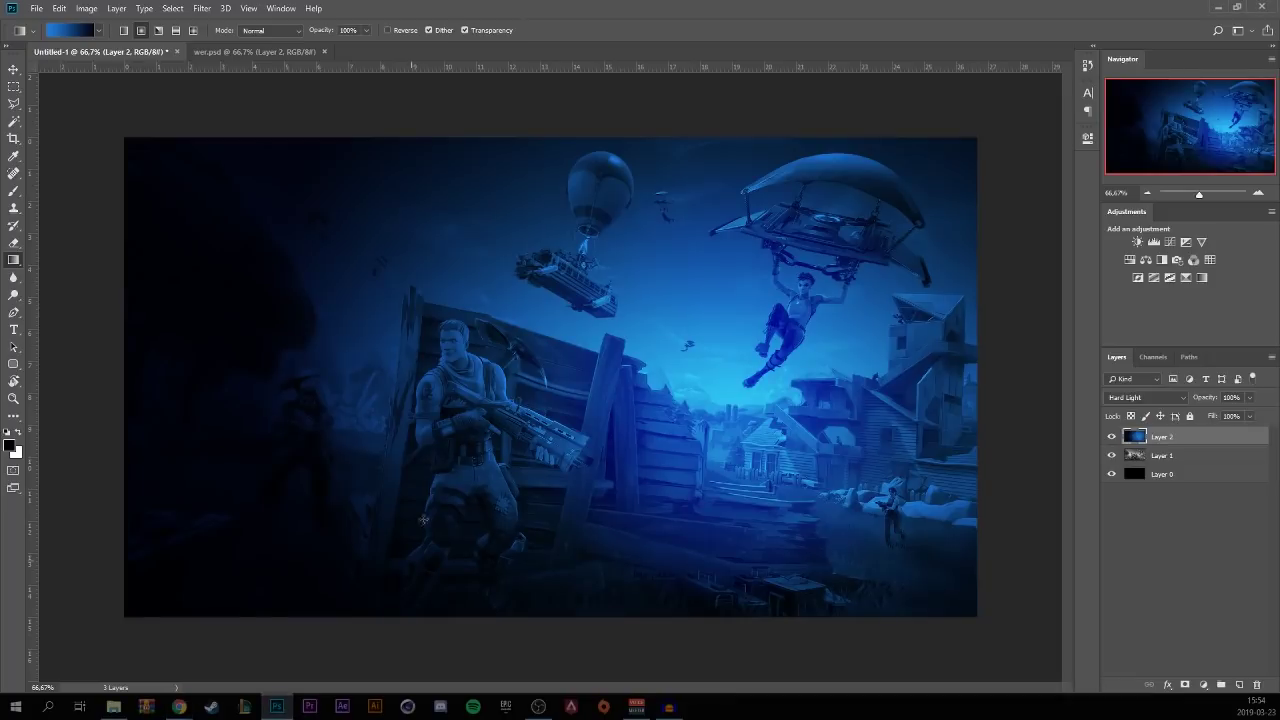
Step: Paste Kenji as a new layer and delete its black background using the Magic Wand
key("ctrl+v")
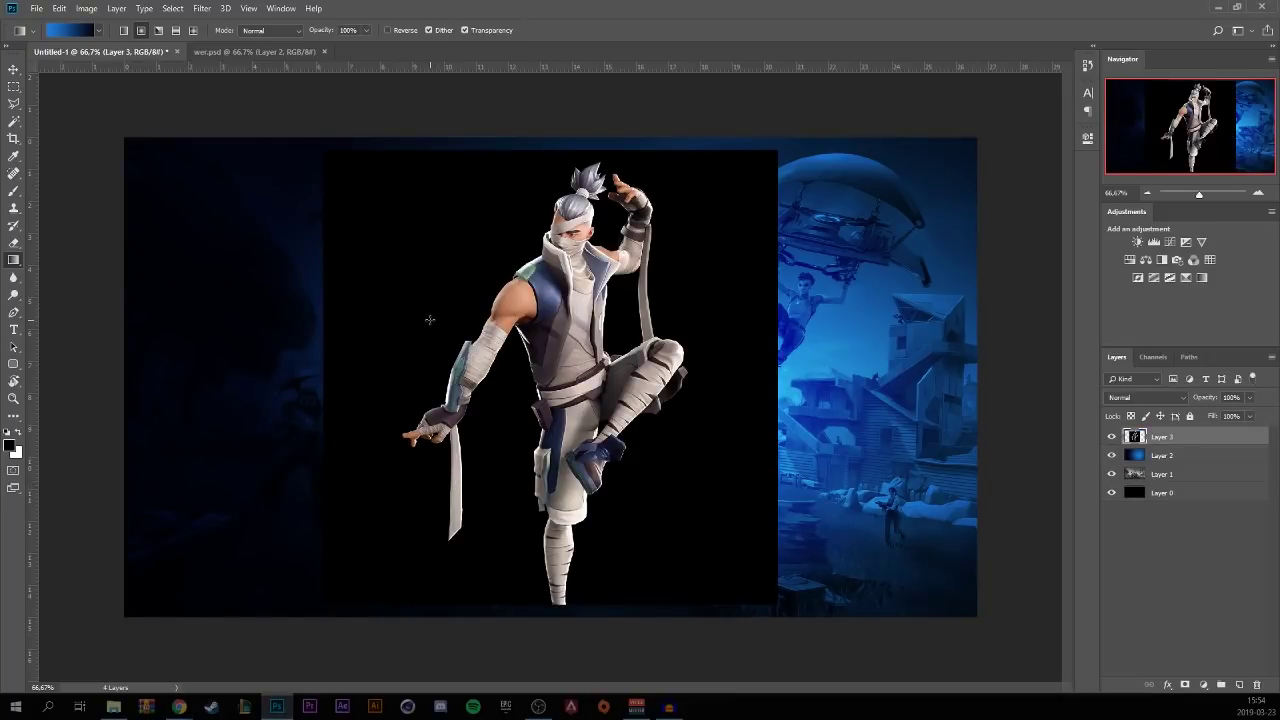
key("w")
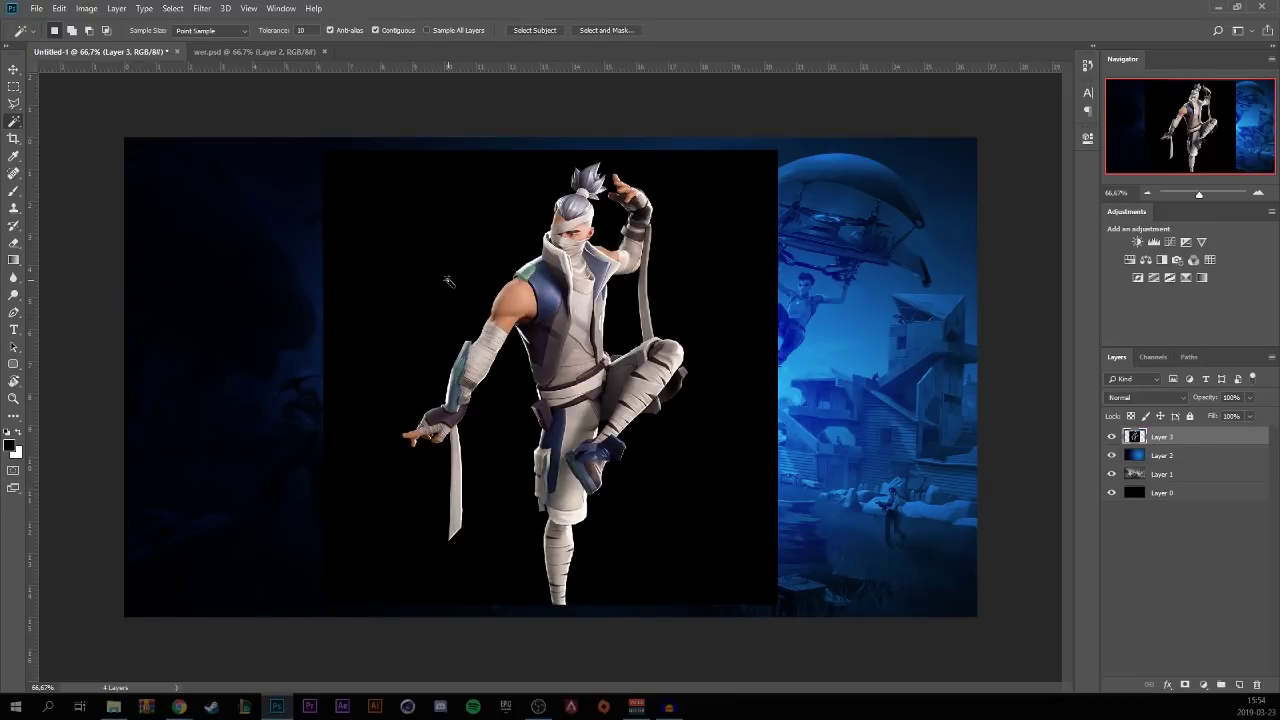
left_click(460, 286)
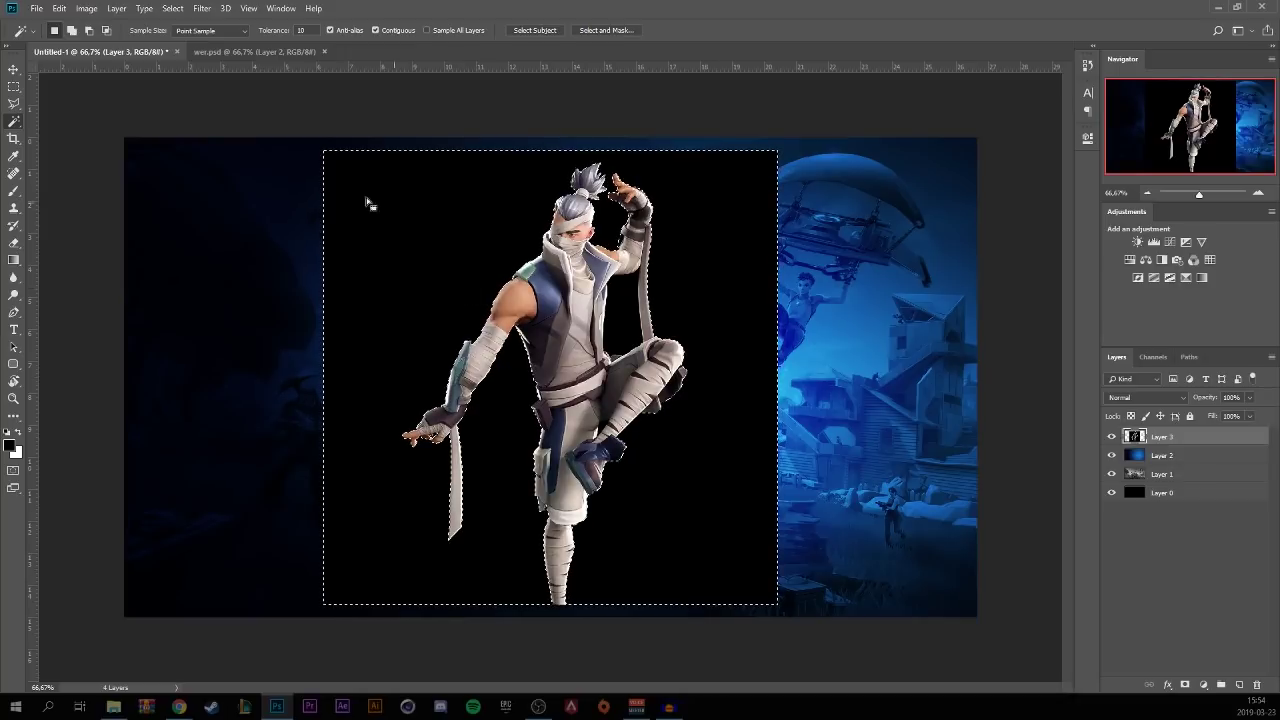
key("Delete")
key("ctrl+d")
Step: Delete the black gap between Kenji's cape and arm as well
left_click(620, 315)
key("Delete")
key("ctrl+d")
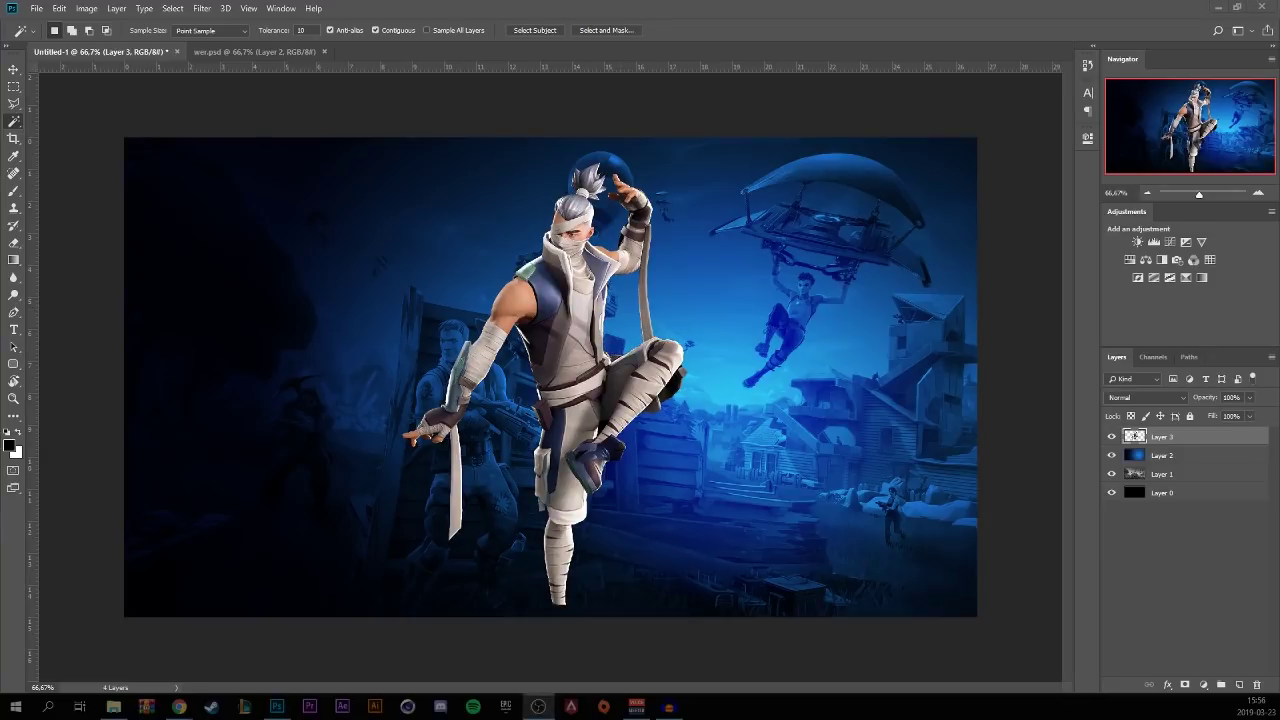
key("alt+Tab")
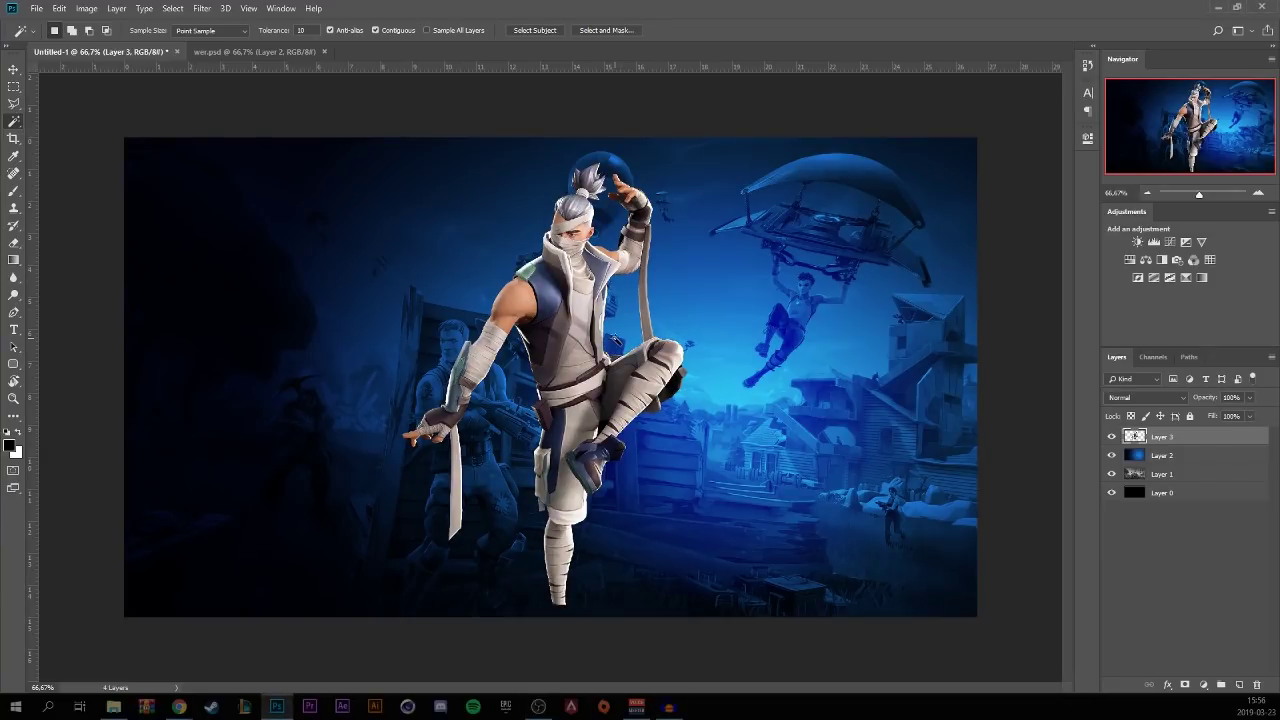
key("ctrl+t")
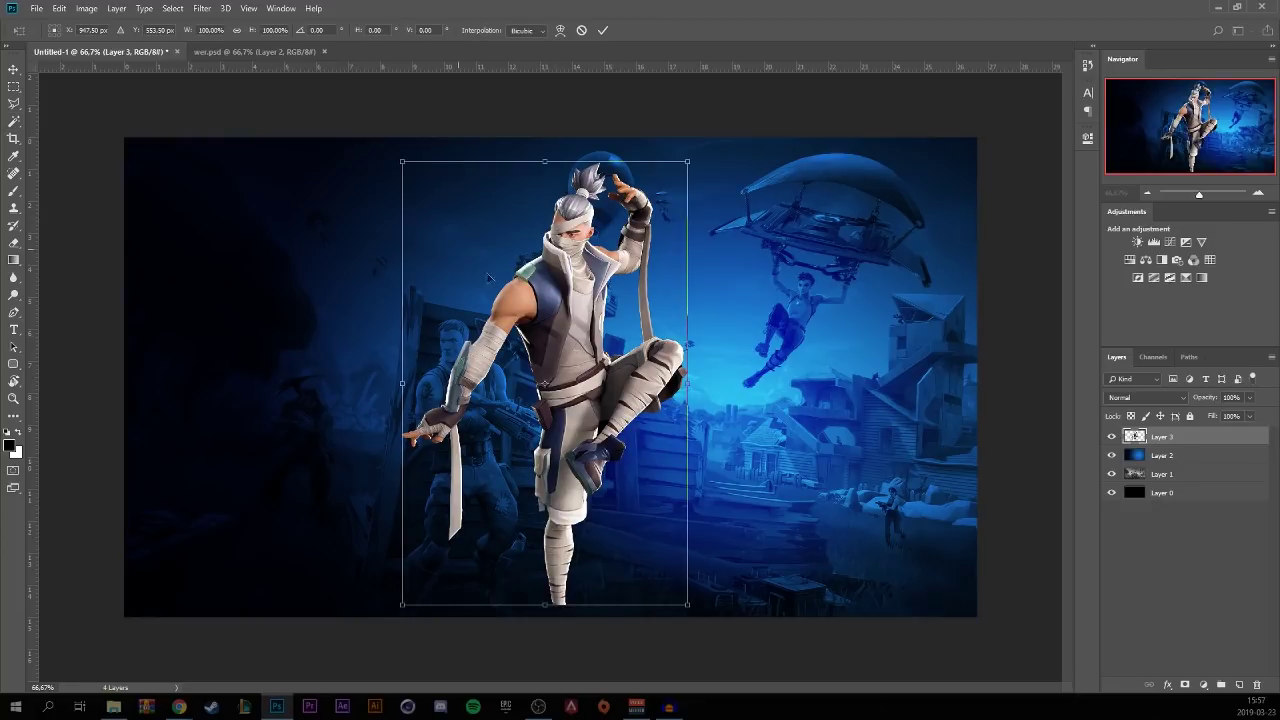
Step: Scale Kenji to about 204% and place him on the right, cropped at the bottom
left_click_drag(689, 160, 901, 80)
left_click_drag(657, 302, 734, 600)
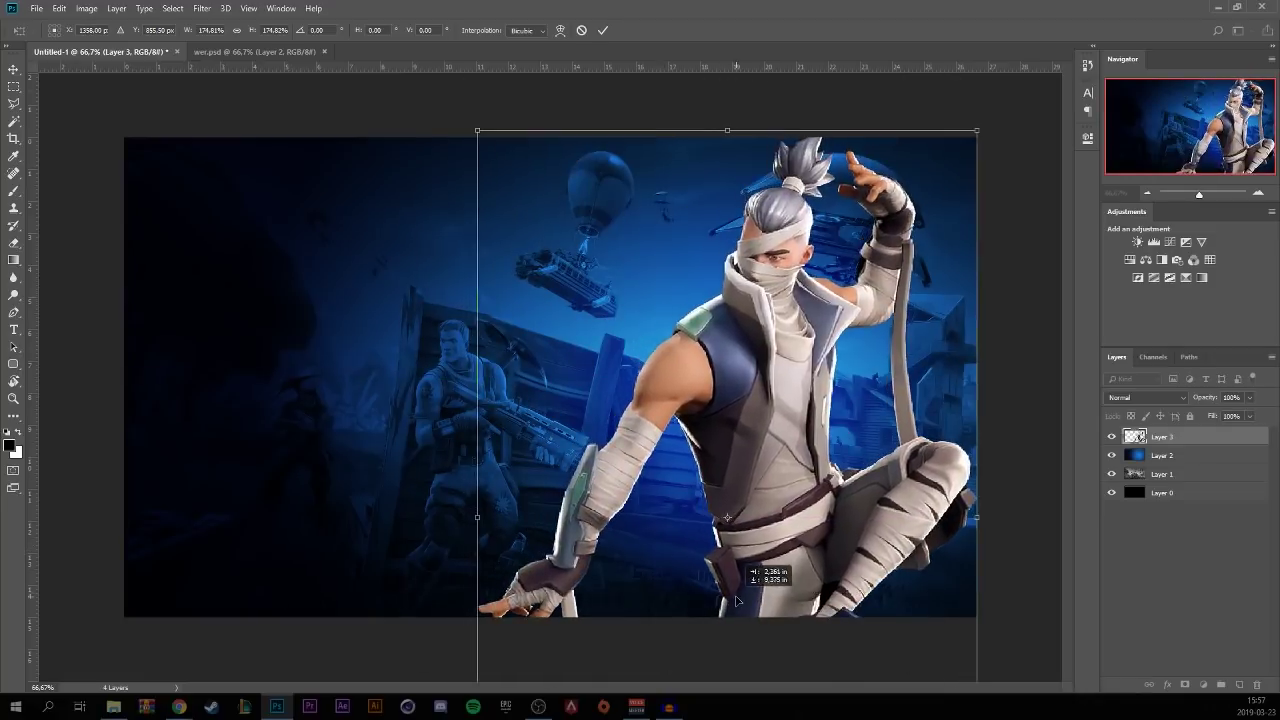
left_click_drag(476, 126, 354, 77)
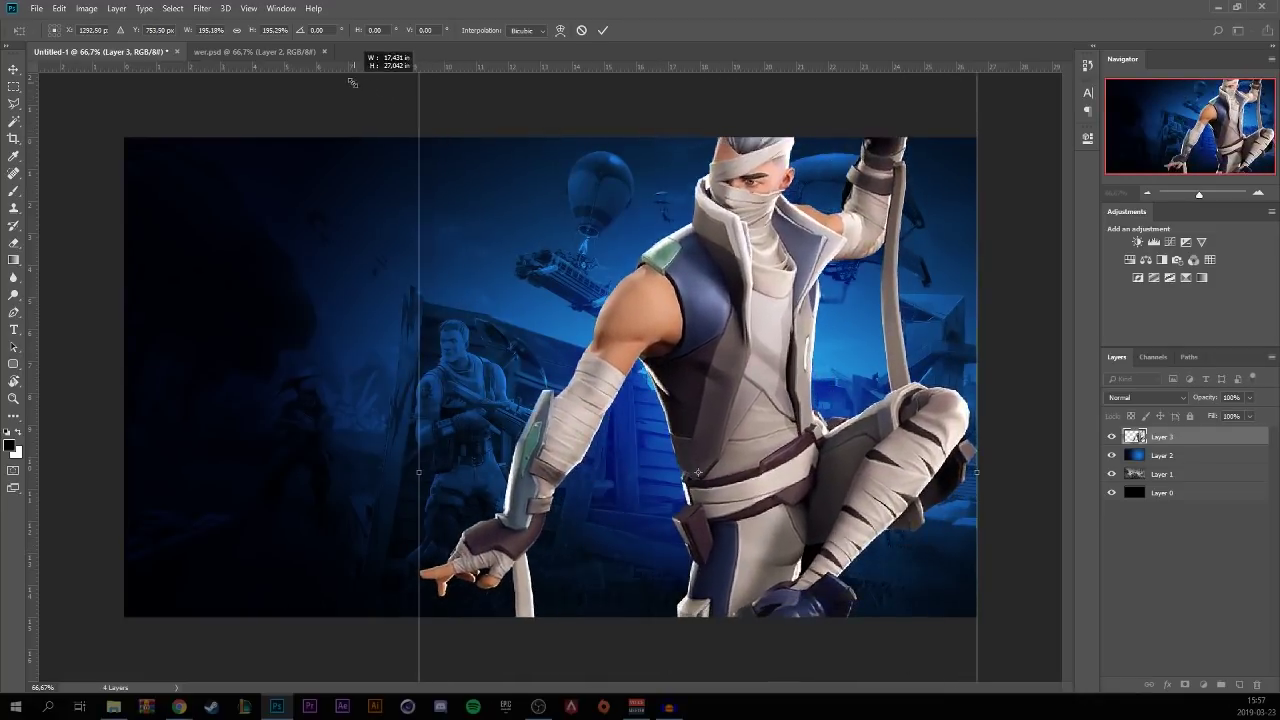
left_click_drag(736, 246, 778, 296)
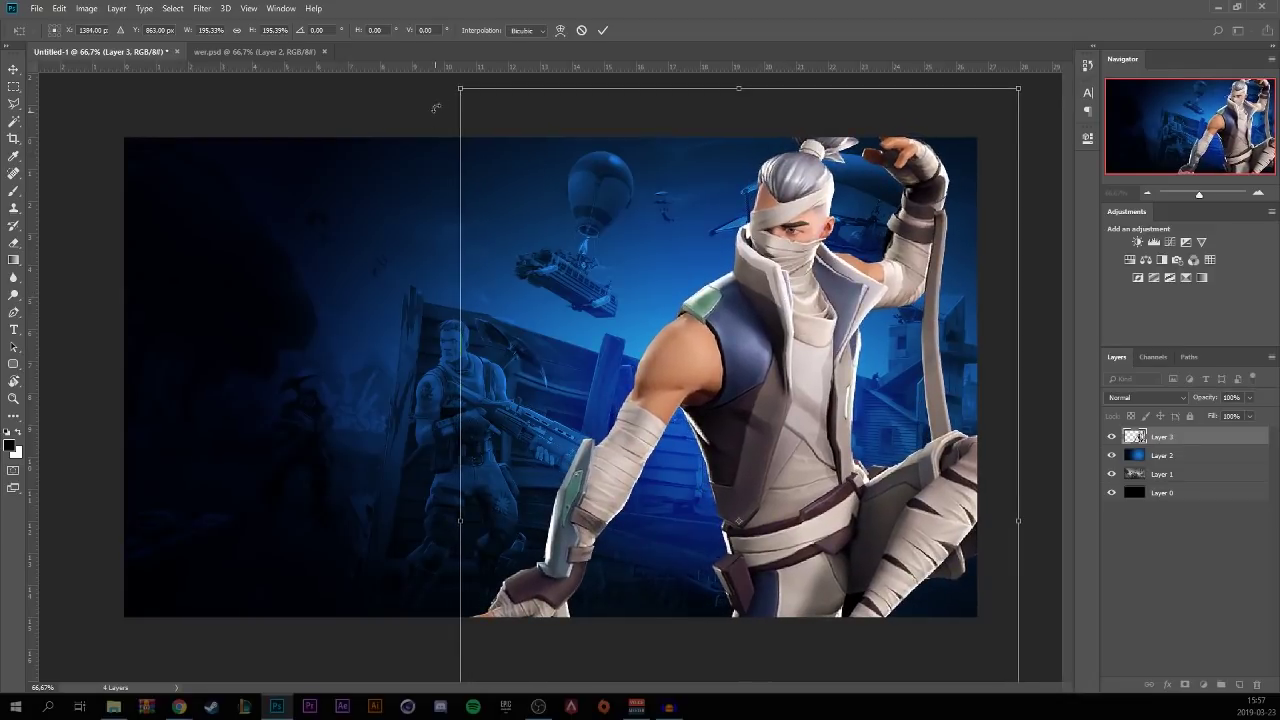
left_click_drag(455, 90, 440, 55)
left_click_drag(600, 185, 589, 212)
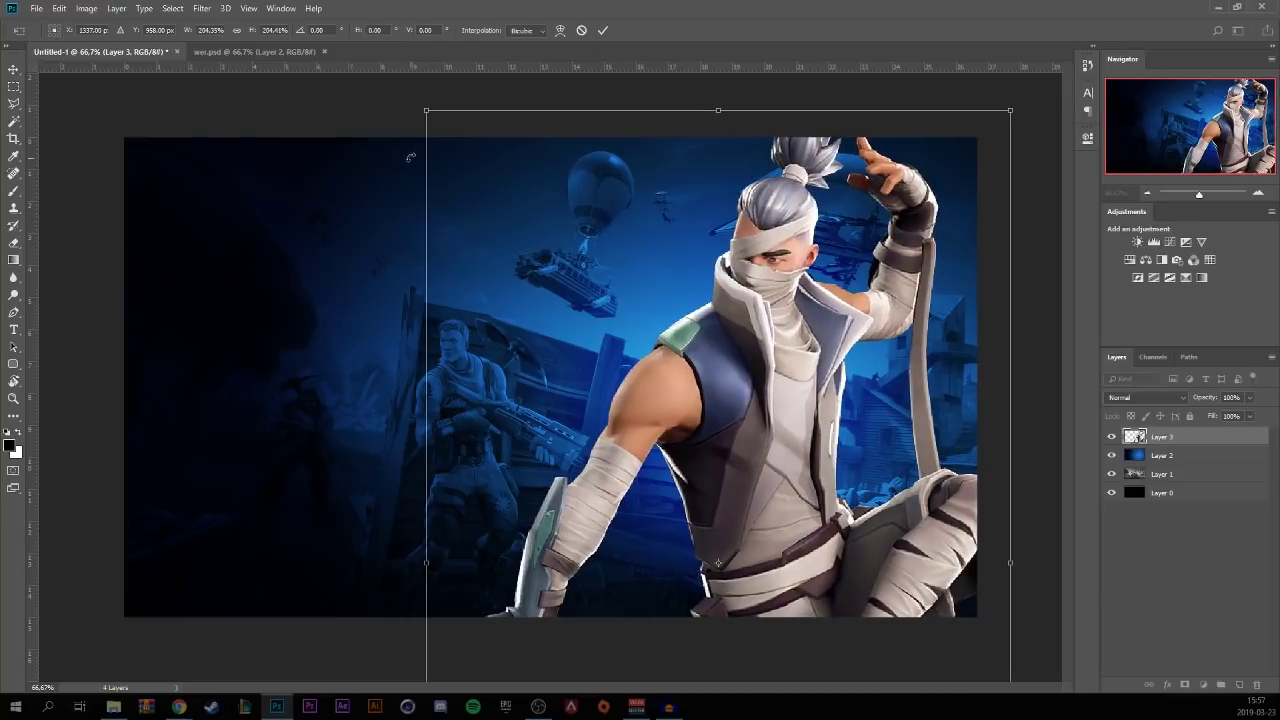
left_click_drag(786, 237, 780, 239)
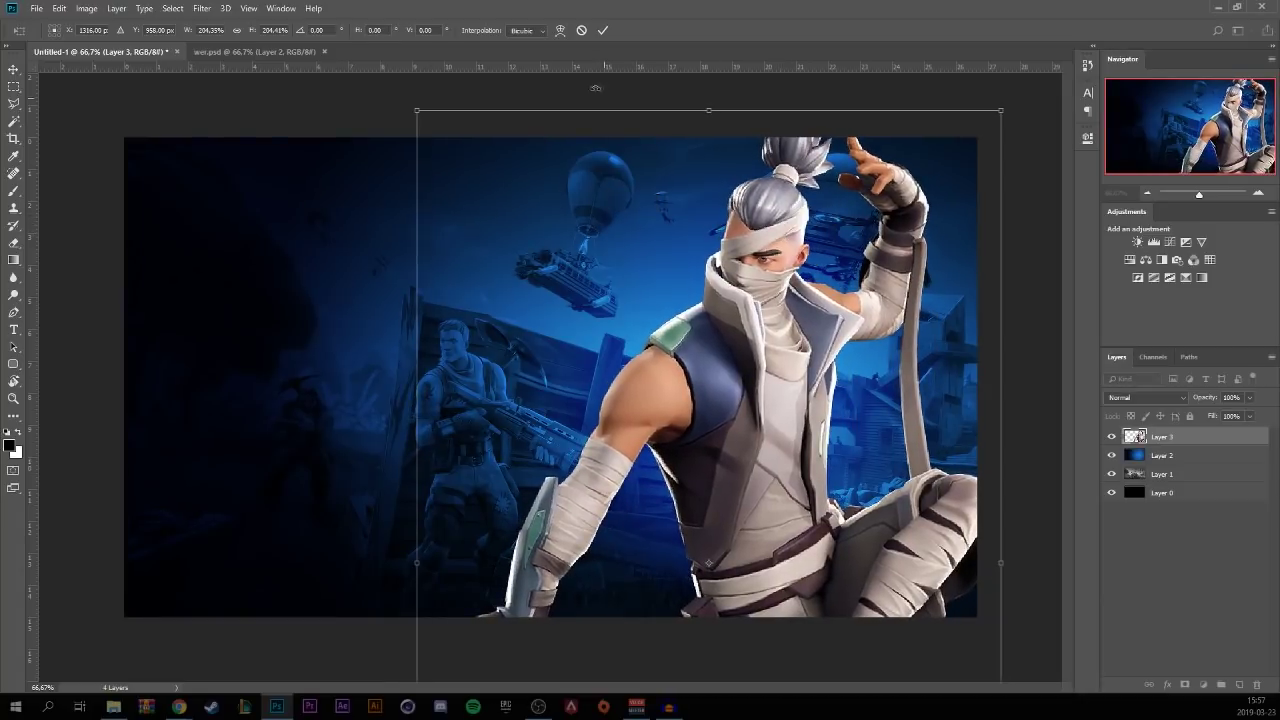
left_click(604, 33)
left_click(1136, 474)
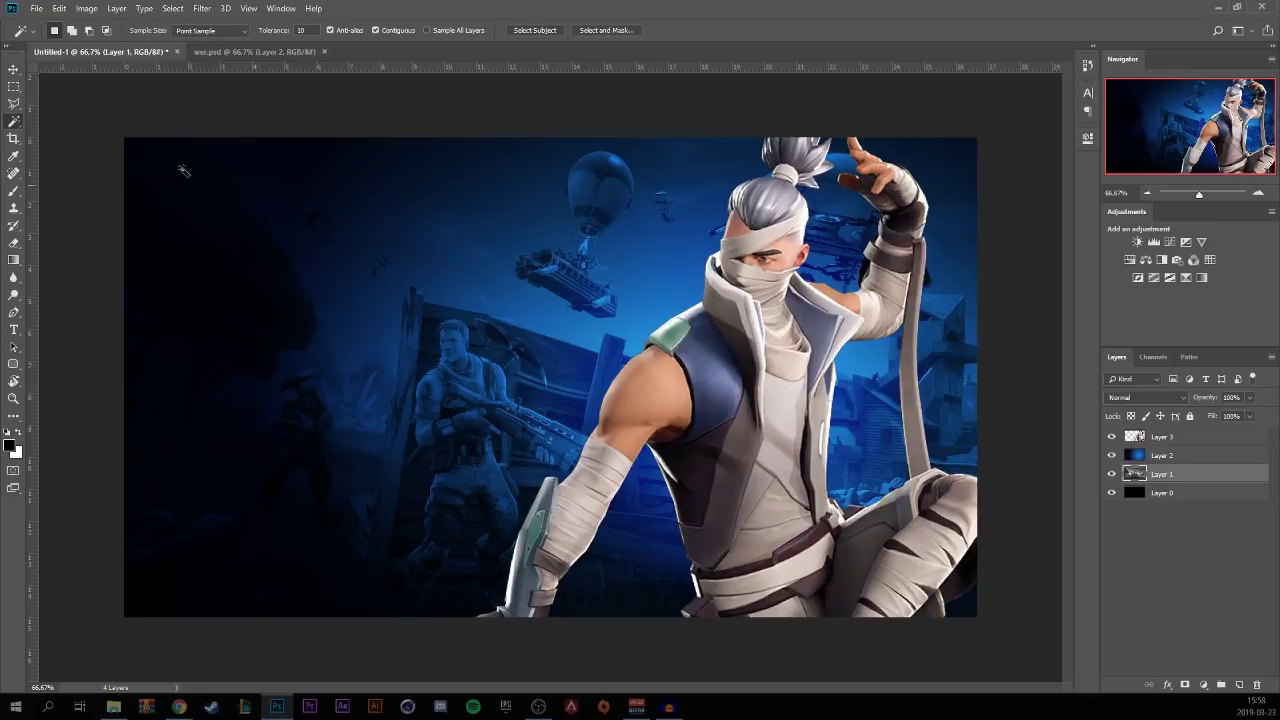
Step: Apply a Gaussian Blur of 5.8 pixels radius to the Layer 1 game background
left_click(203, 9)
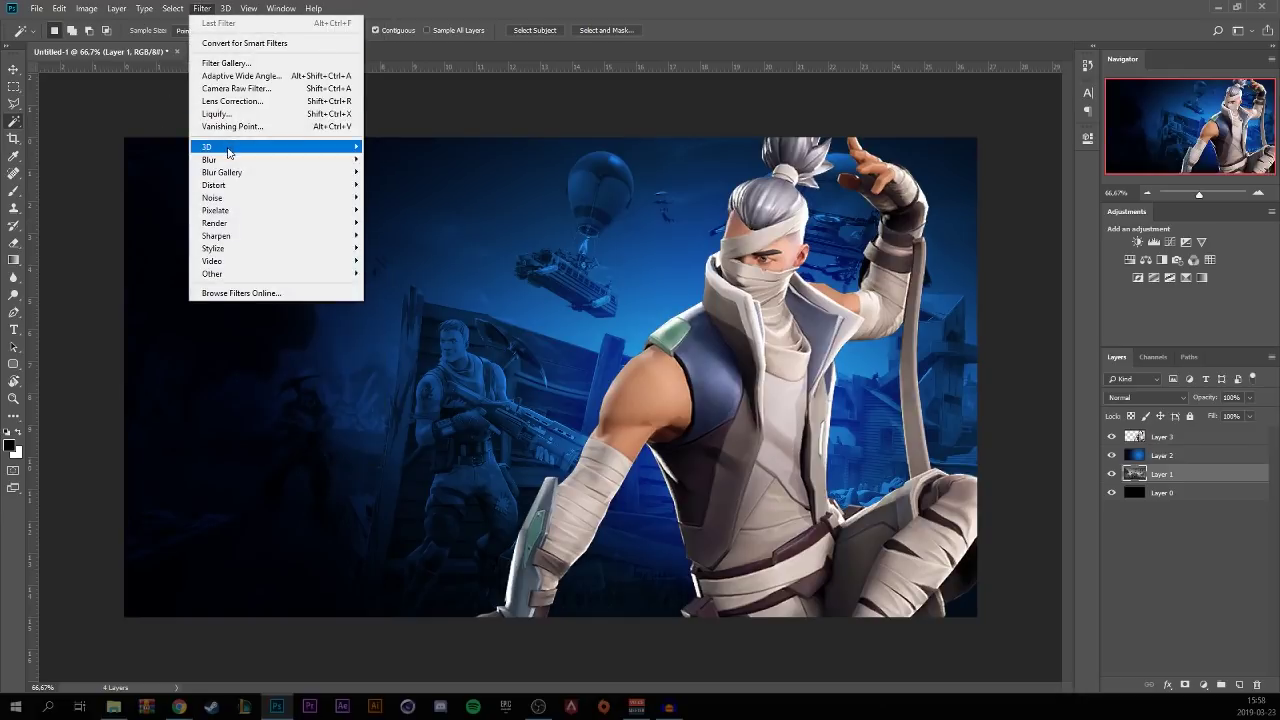
mouse_move(235, 160)
left_click(391, 212)
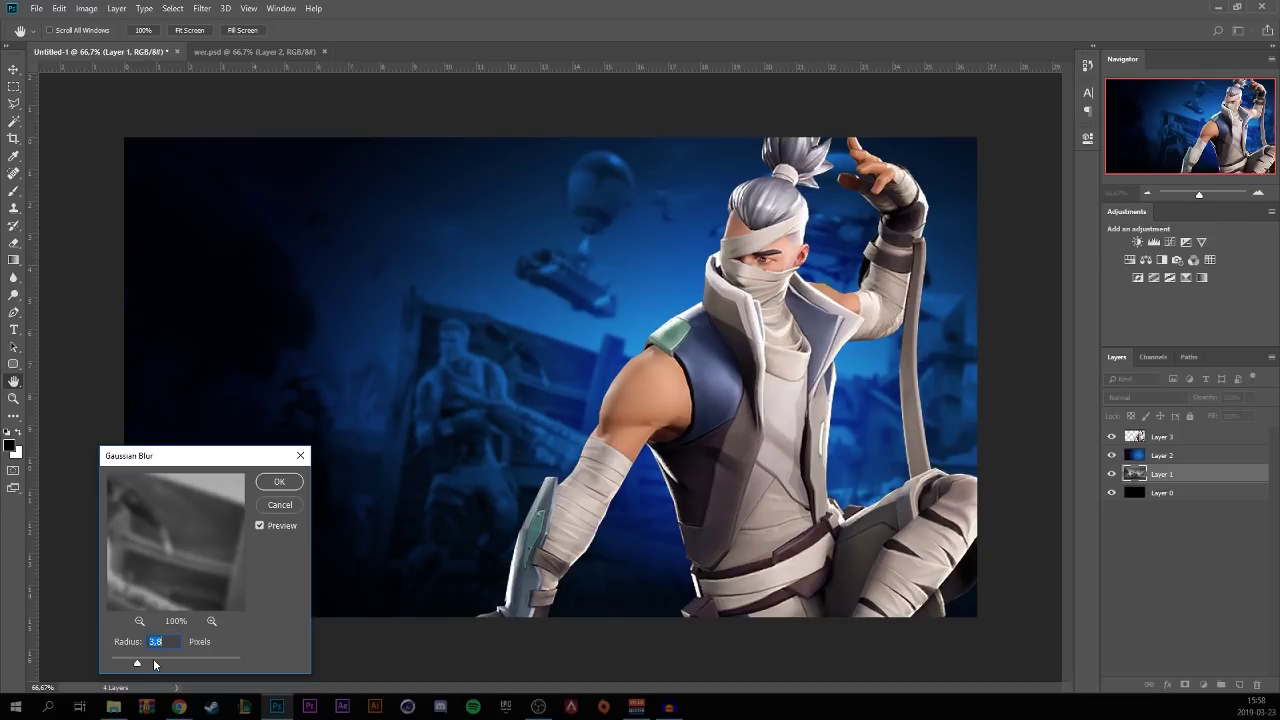
left_click(153, 660)
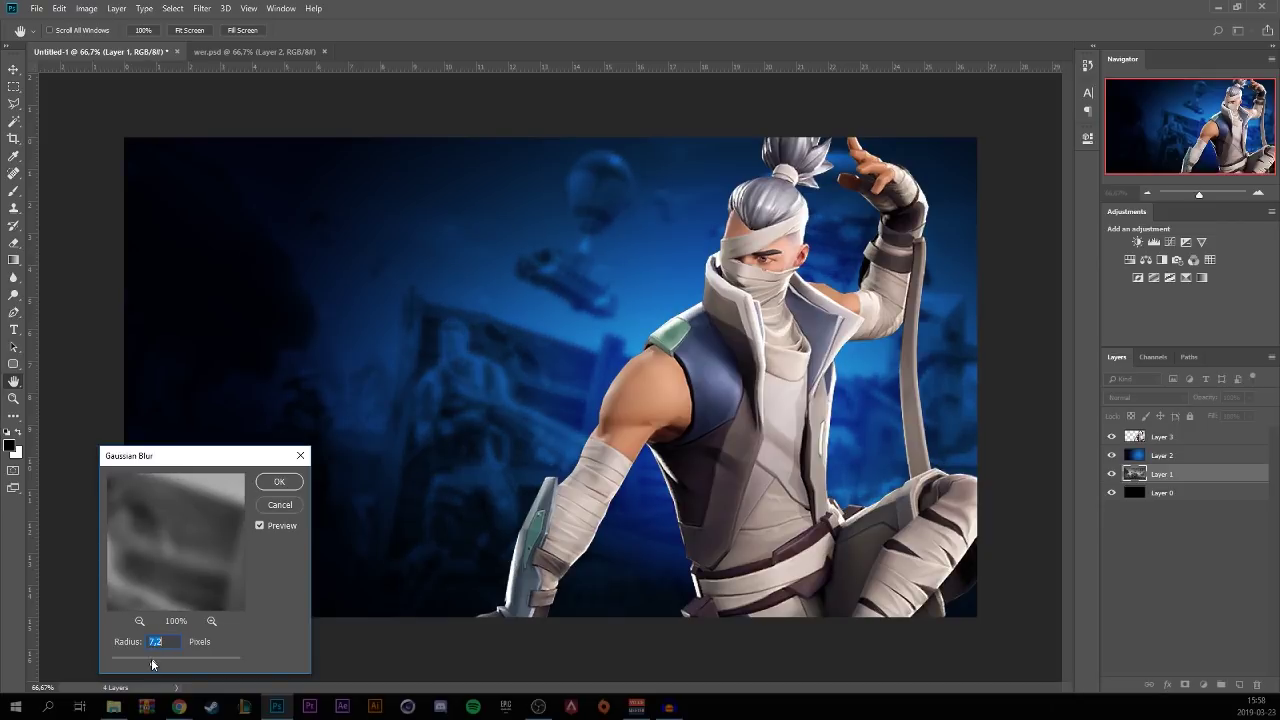
left_click(150, 663)
Step: Apply the Gaussian blur to the background, then select Layer 3 with the Blur tool
left_click(280, 482)
key("w")
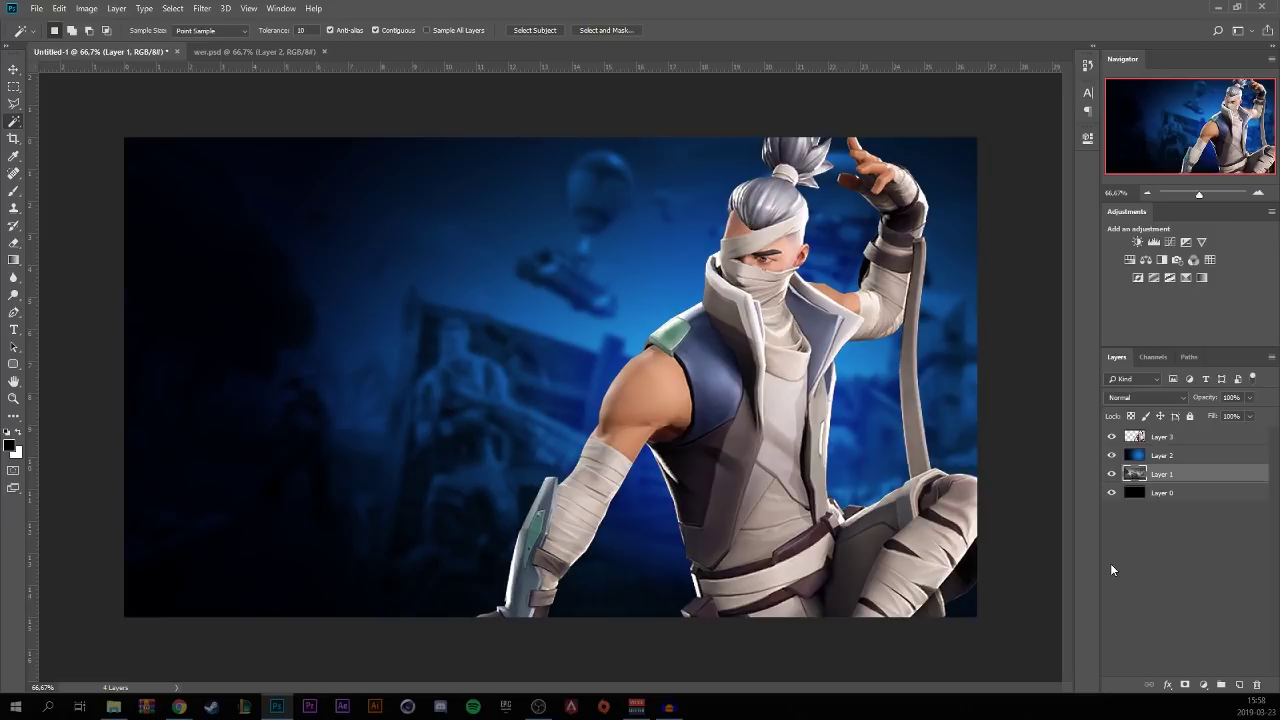
left_click(1140, 438)
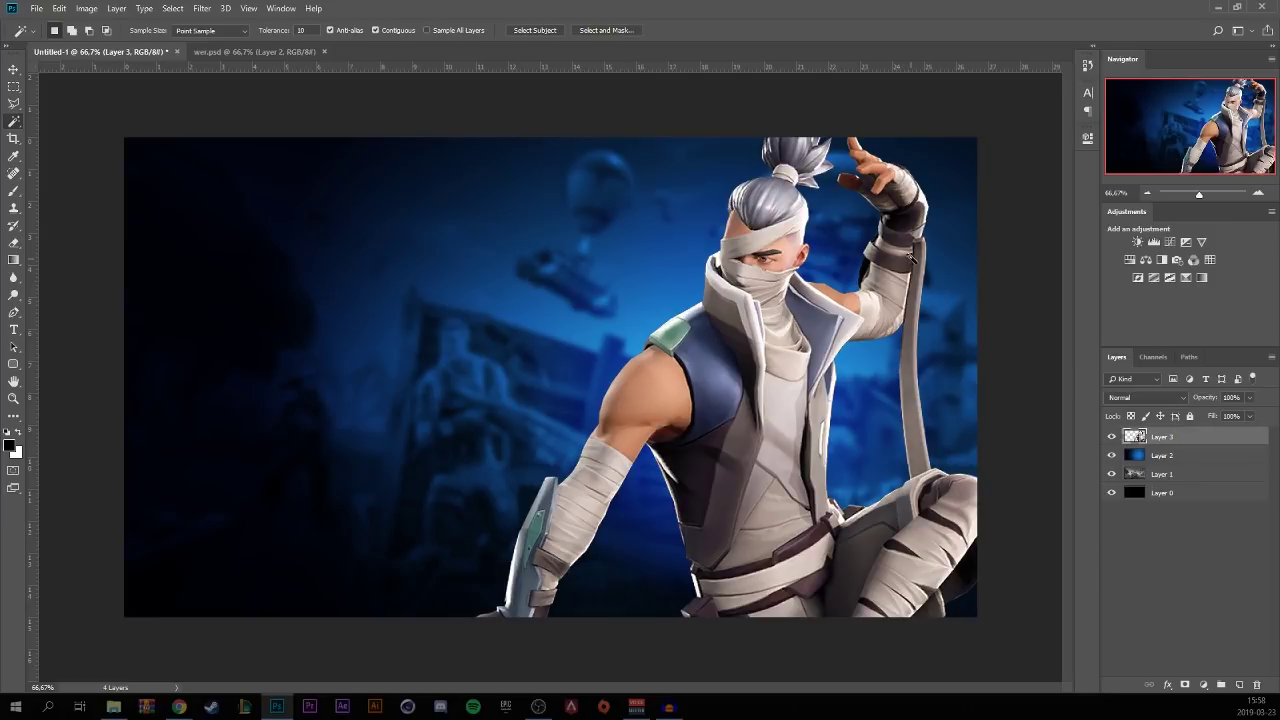
left_click(13, 278)
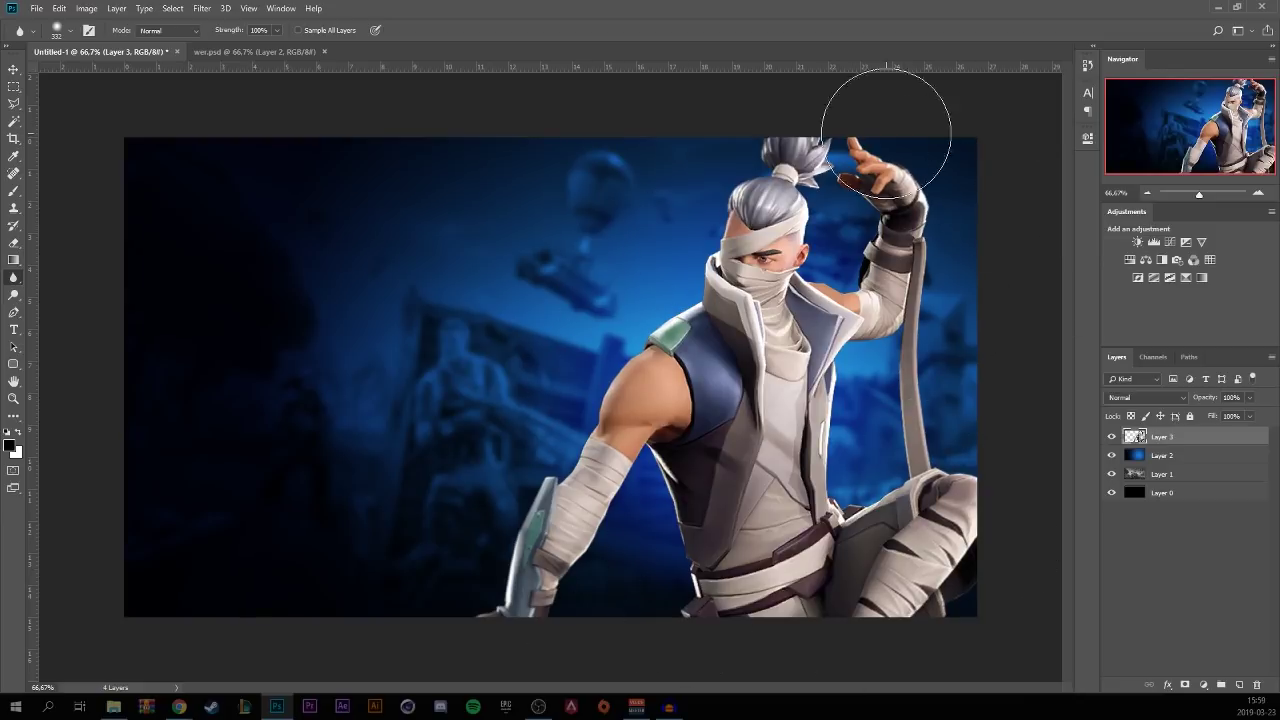
Step: Add a new Layer 4 clipped to the character layer Layer 3
left_click(1238, 685)
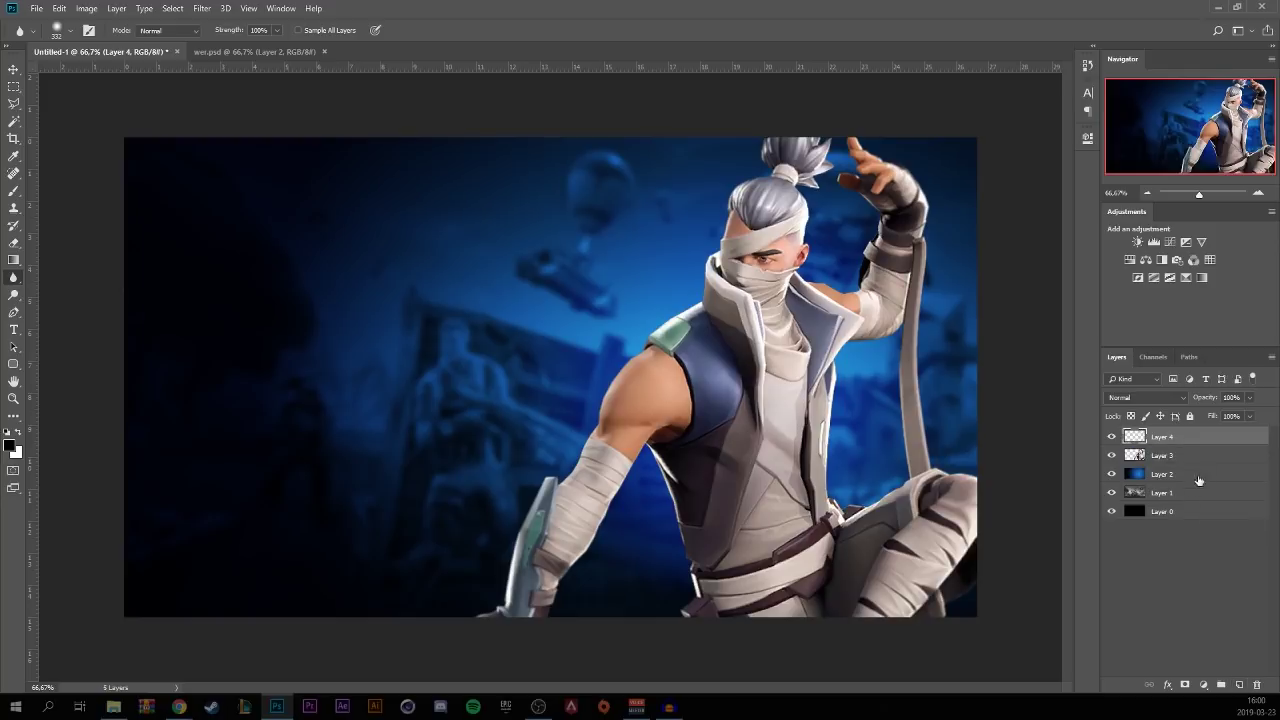
right_click(1210, 440)
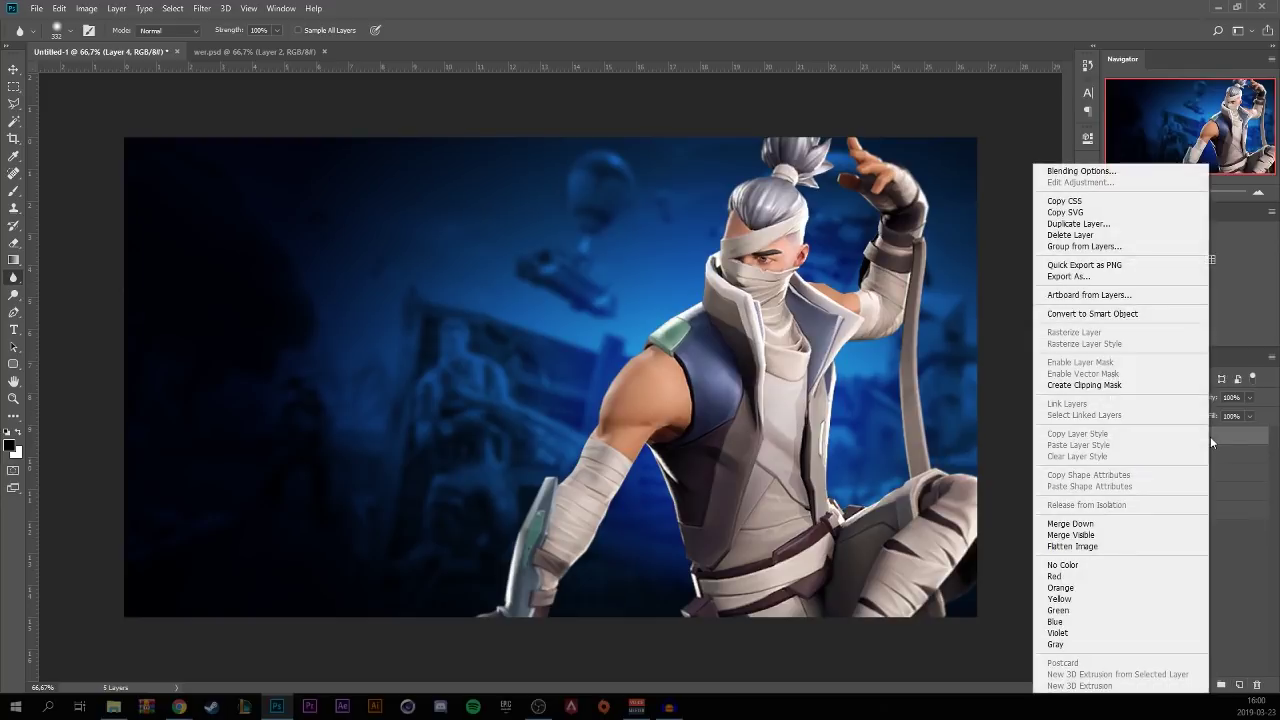
left_click(1120, 386)
Step: Paint dark grey on the hair and blade and blue light on the shoulder, blended Soft Light at 63% fill
left_click(13, 190)
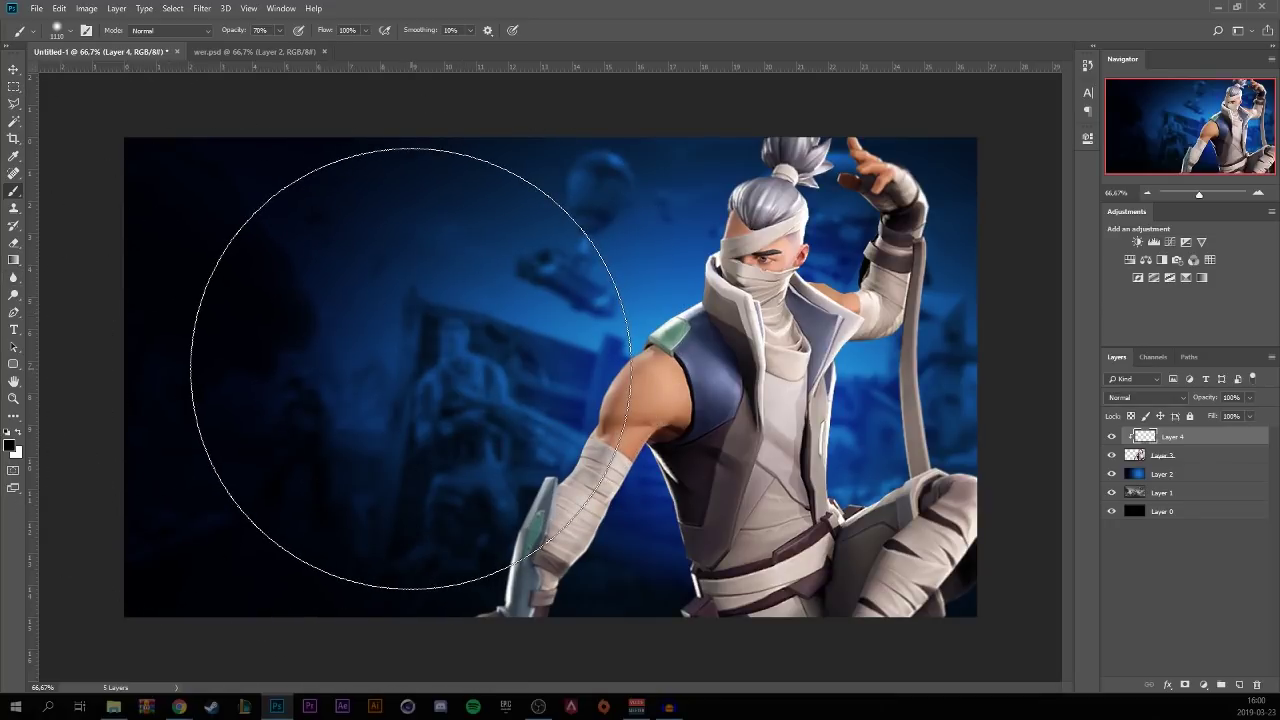
mouse_move(337, 370)
left_mouse_down()
mouse_move(274, 362)
mouse_move(511, 357)
mouse_move(292, 368)
mouse_move(341, 369)
mouse_move(340, 400)
left_mouse_up()
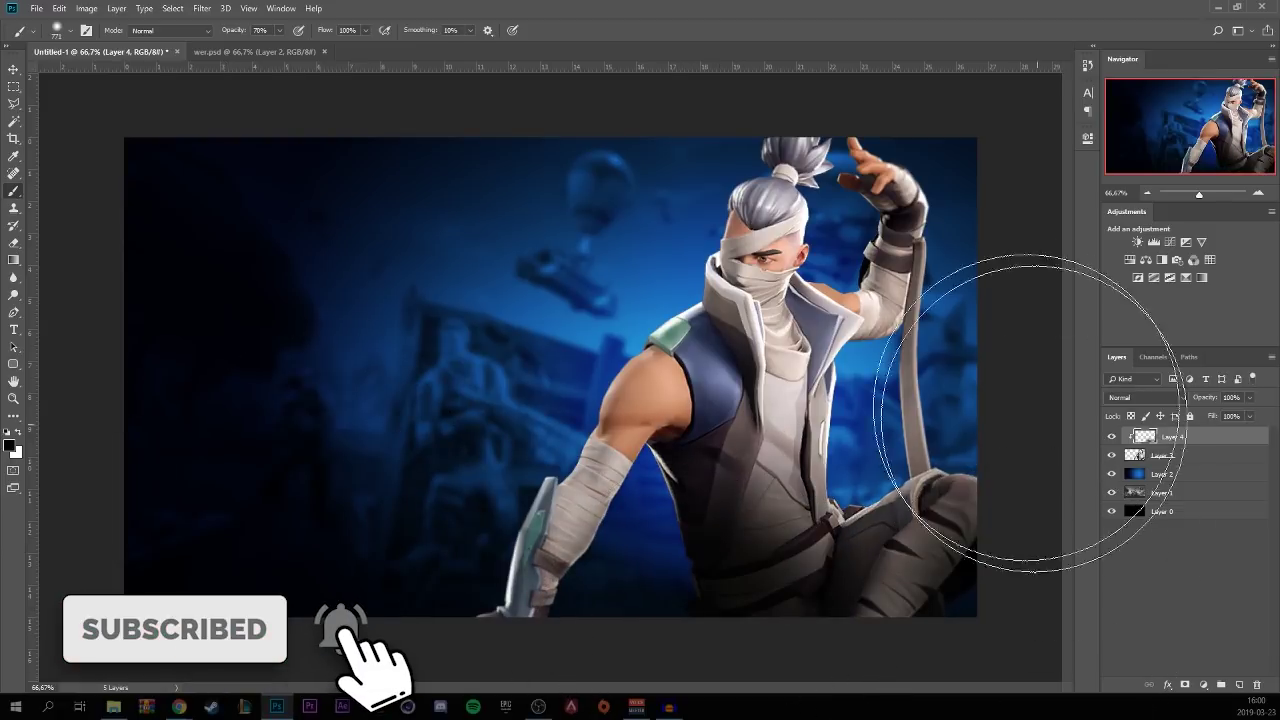
left_click_drag(623, 206, 743, 80)
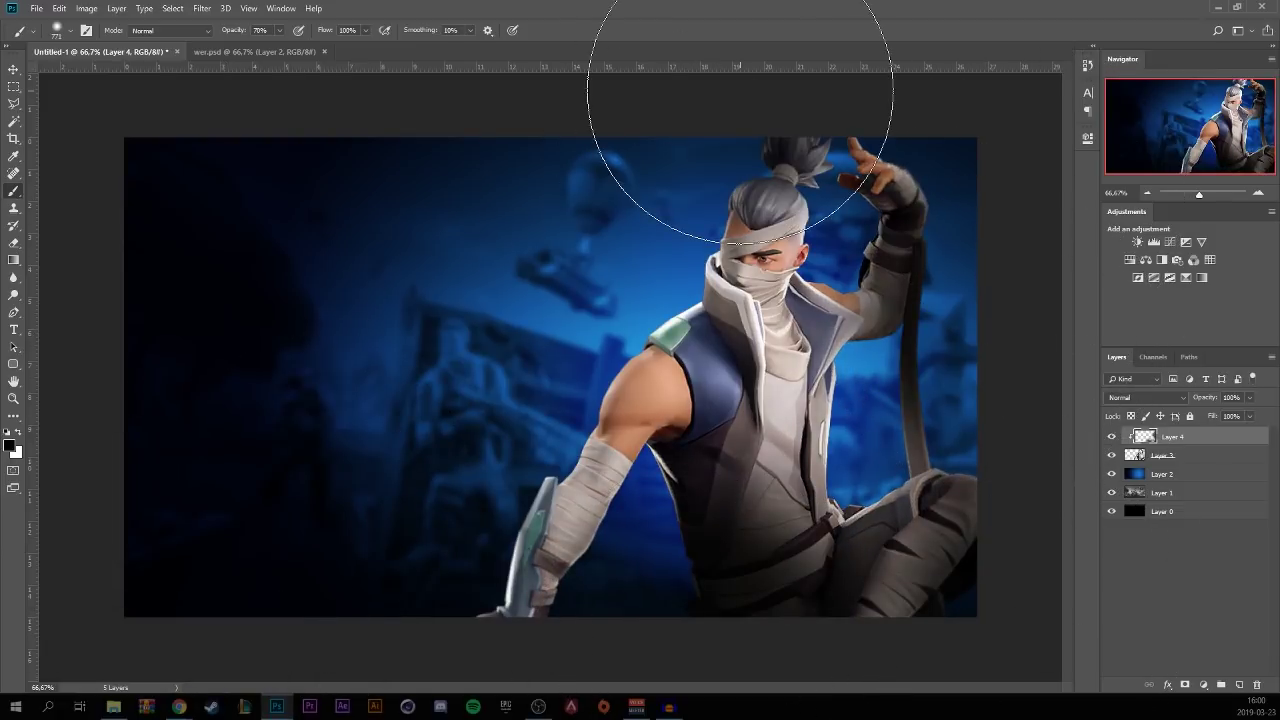
mouse_move(438, 546)
left_mouse_down()
mouse_move(600, 680)
mouse_move(520, 520)
left_mouse_up()
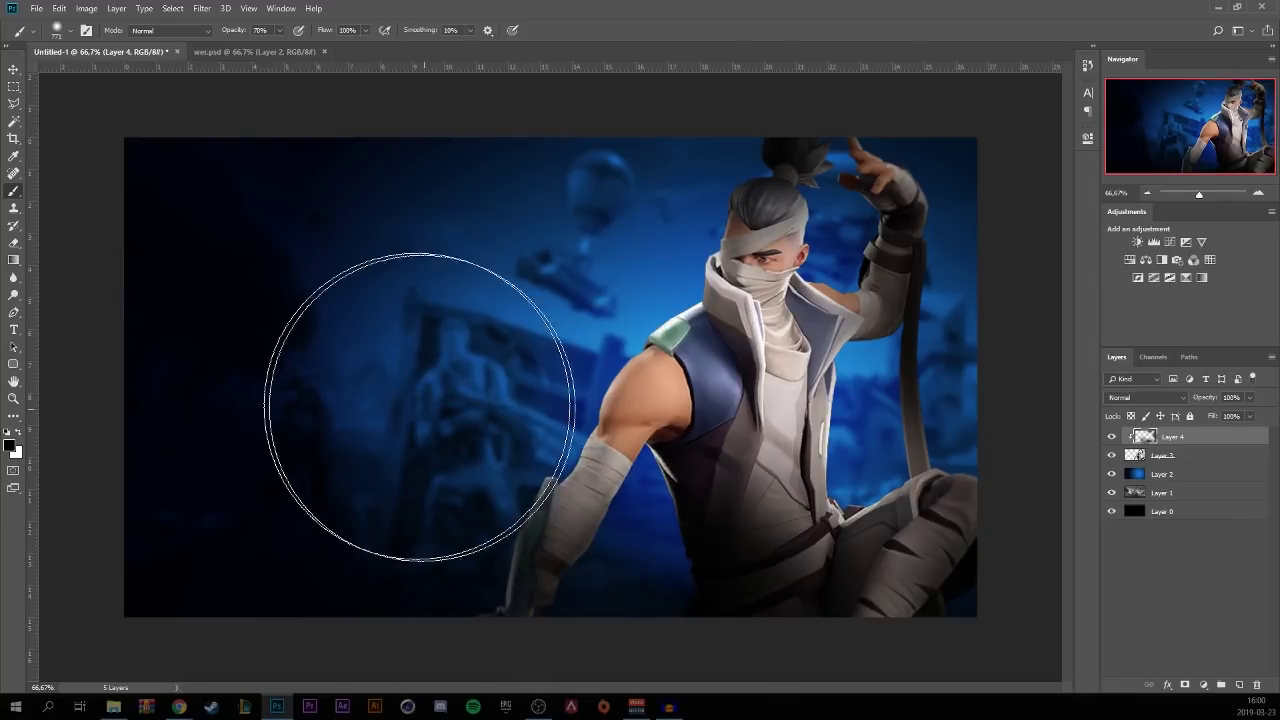
right_click(497, 324)
mouse_move(511, 305)
left_mouse_down()
mouse_move(410, 313)
mouse_move(430, 309)
left_mouse_up()
mouse_move(528, 337)
left_mouse_down()
mouse_move(633, 301)
mouse_move(564, 347)
mouse_move(889, 413)
mouse_move(703, 174)
mouse_move(836, 268)
mouse_move(938, 596)
mouse_move(1005, 436)
mouse_move(678, 510)
left_mouse_up()
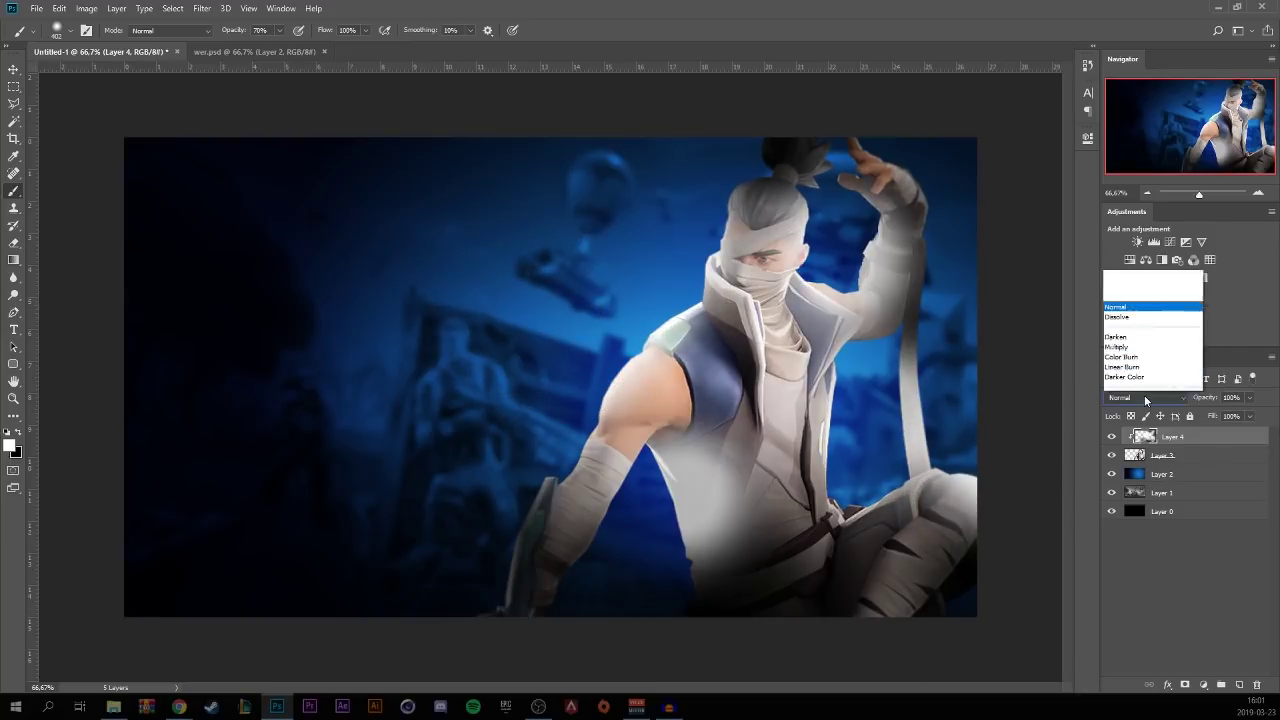
left_click(1137, 243)
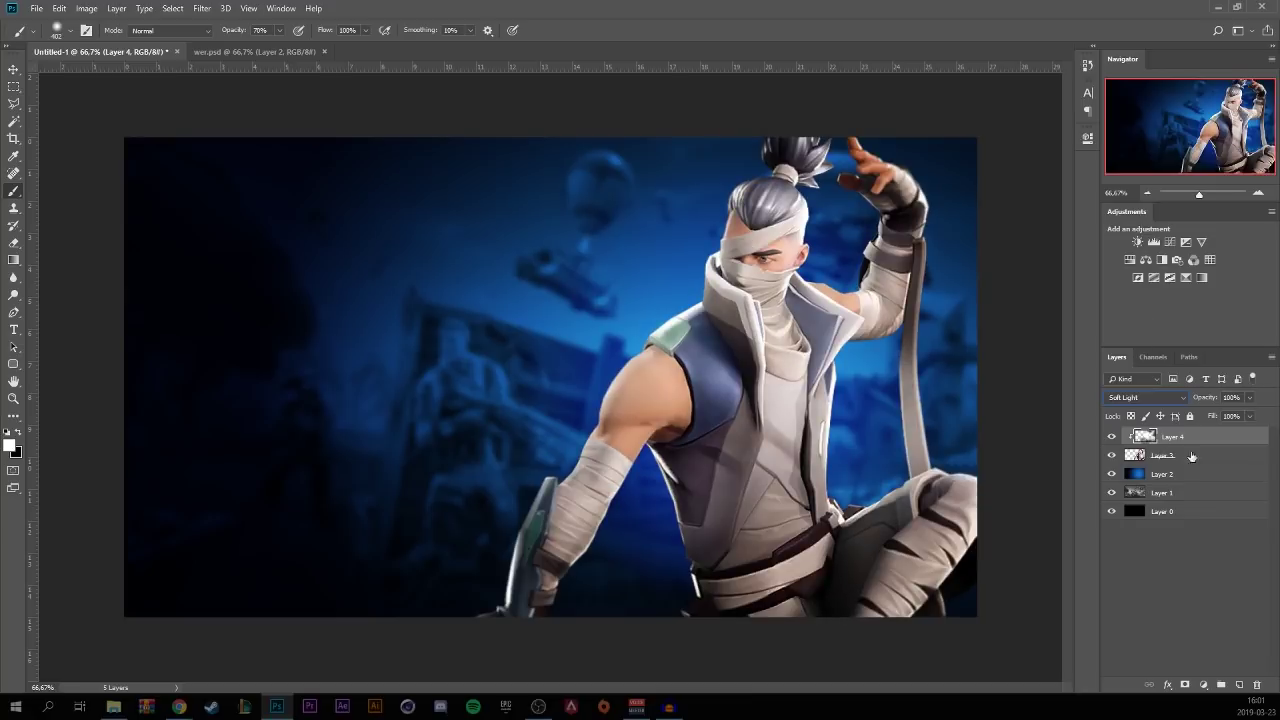
left_click(1251, 418)
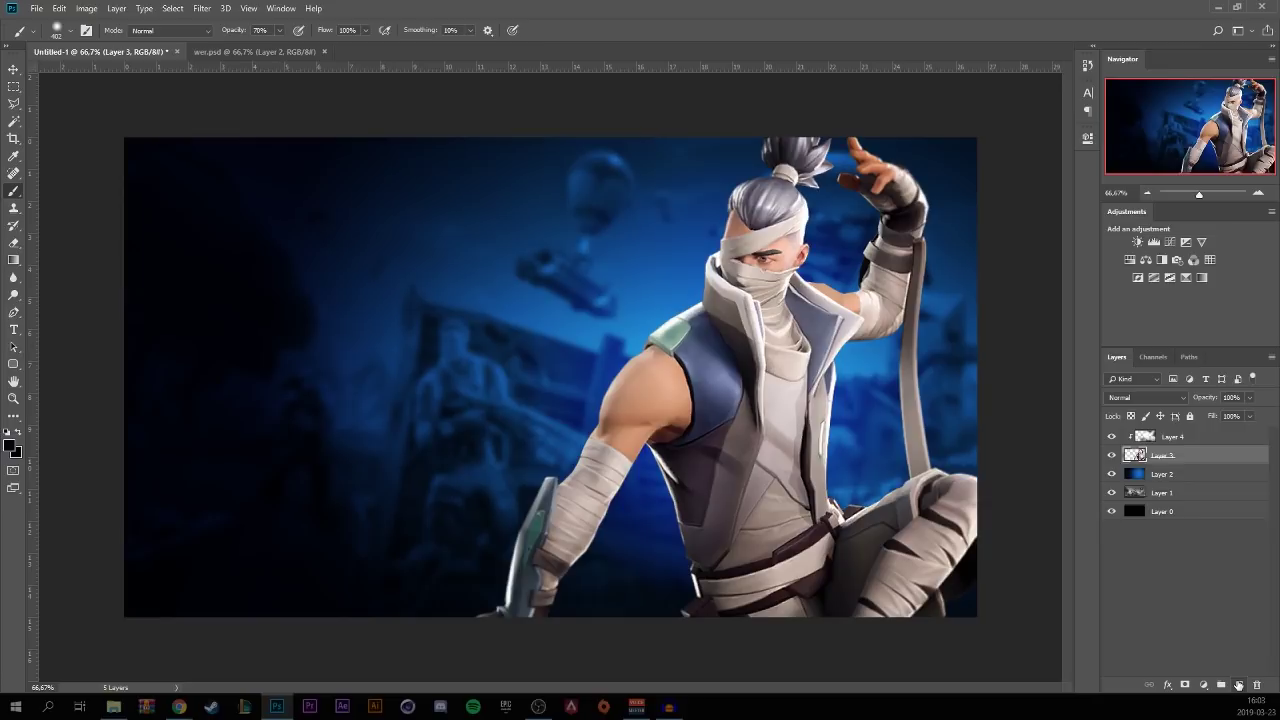
Step: Add clipped Layer 5, paint light over Kenji's head and shoulder, undo a stray stroke, and blend Hard Light
left_click(1239, 685)
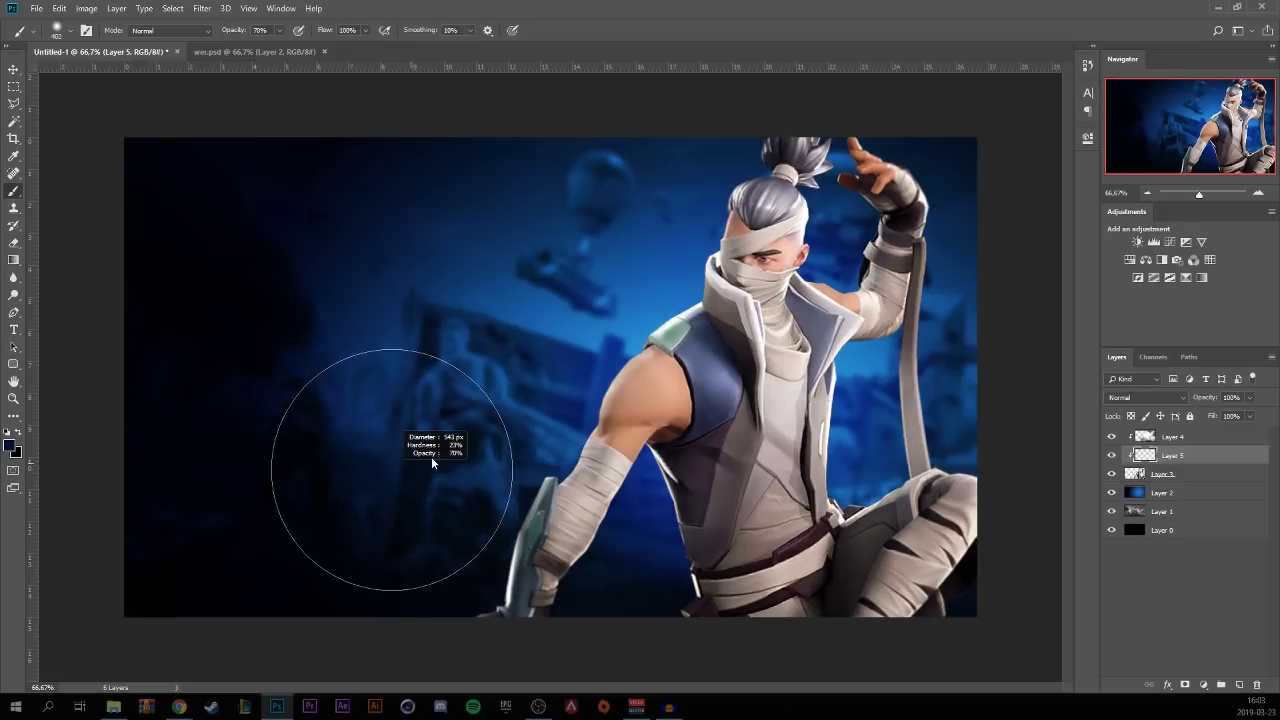
left_click_drag(800, 671, 676, 600)
key("ctrl+z")
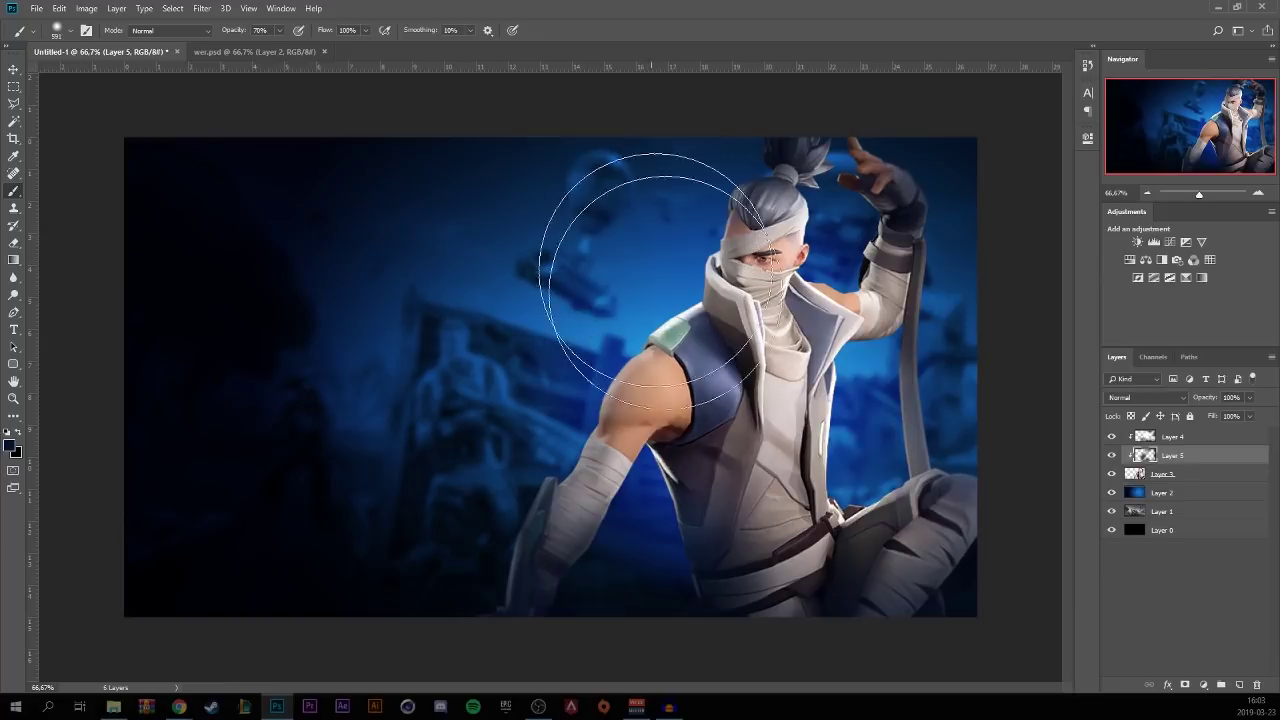
left_click(1146, 397)
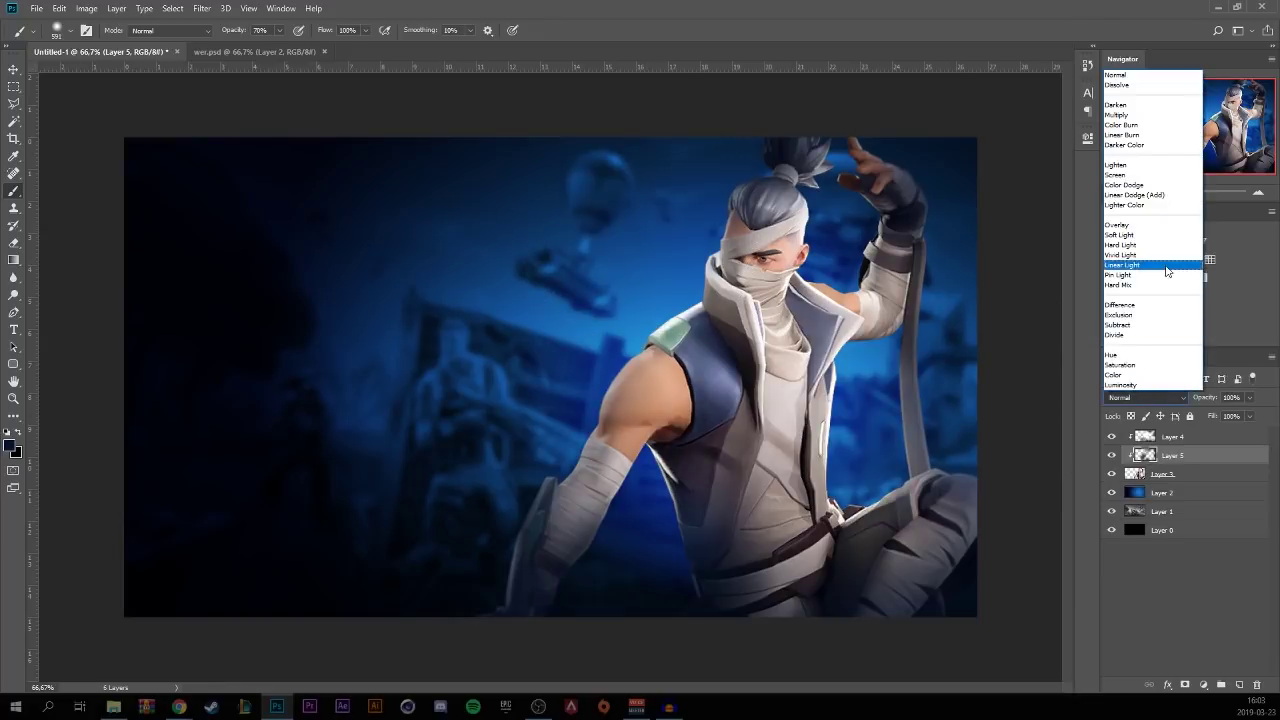
left_click(1157, 243)
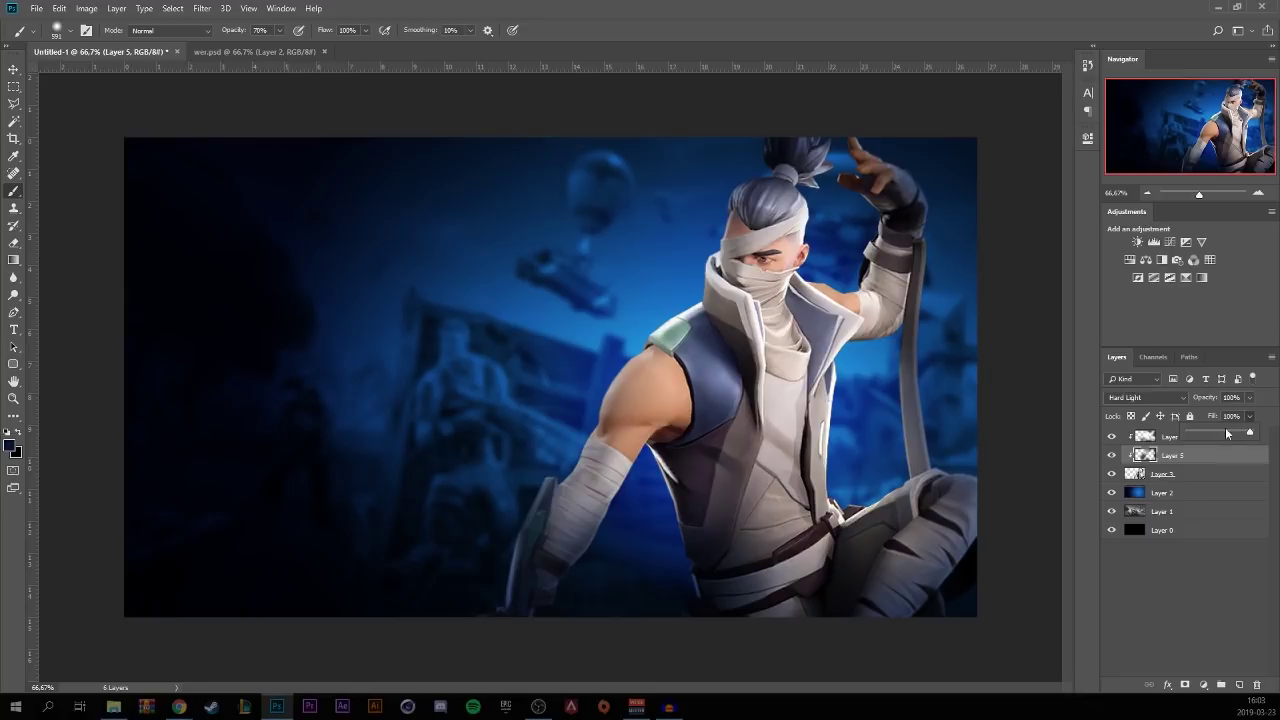
left_click(1162, 492)
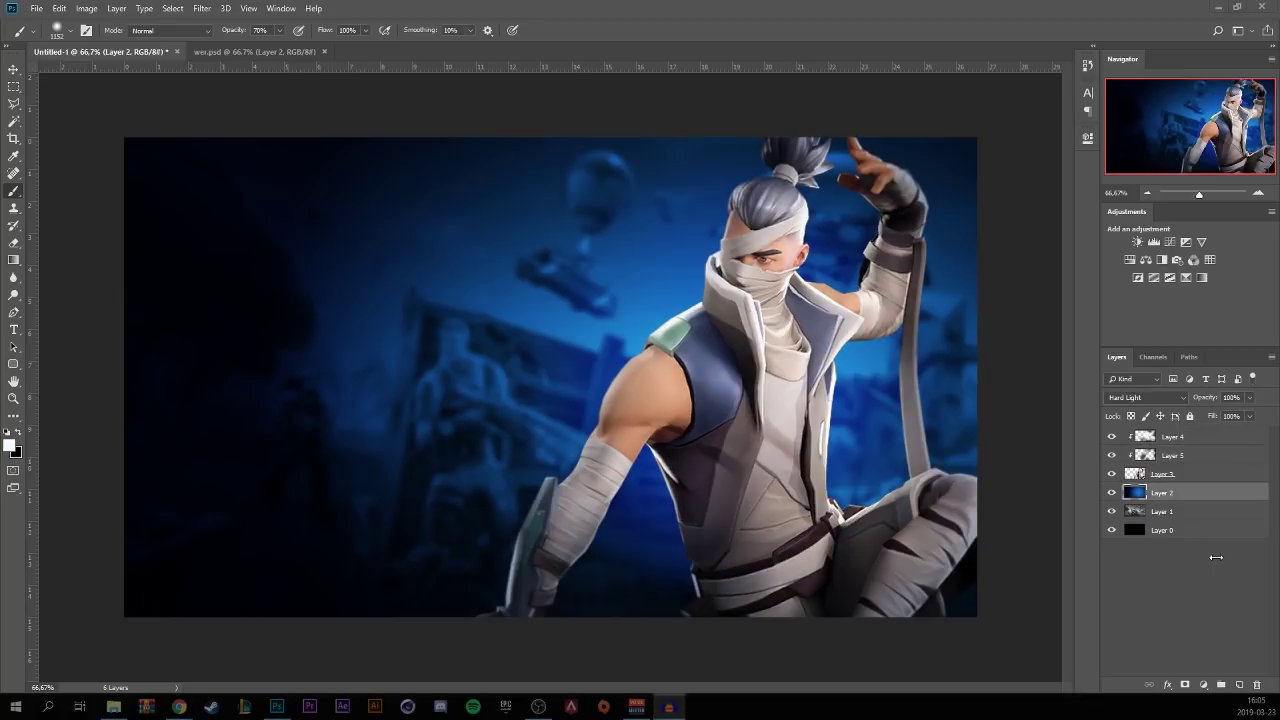
Step: Add Layer 6 above Layer 2, paint a blue glow with a ~1239 px soft brush, blend Linear Dodge (Add)
left_click(1240, 686)
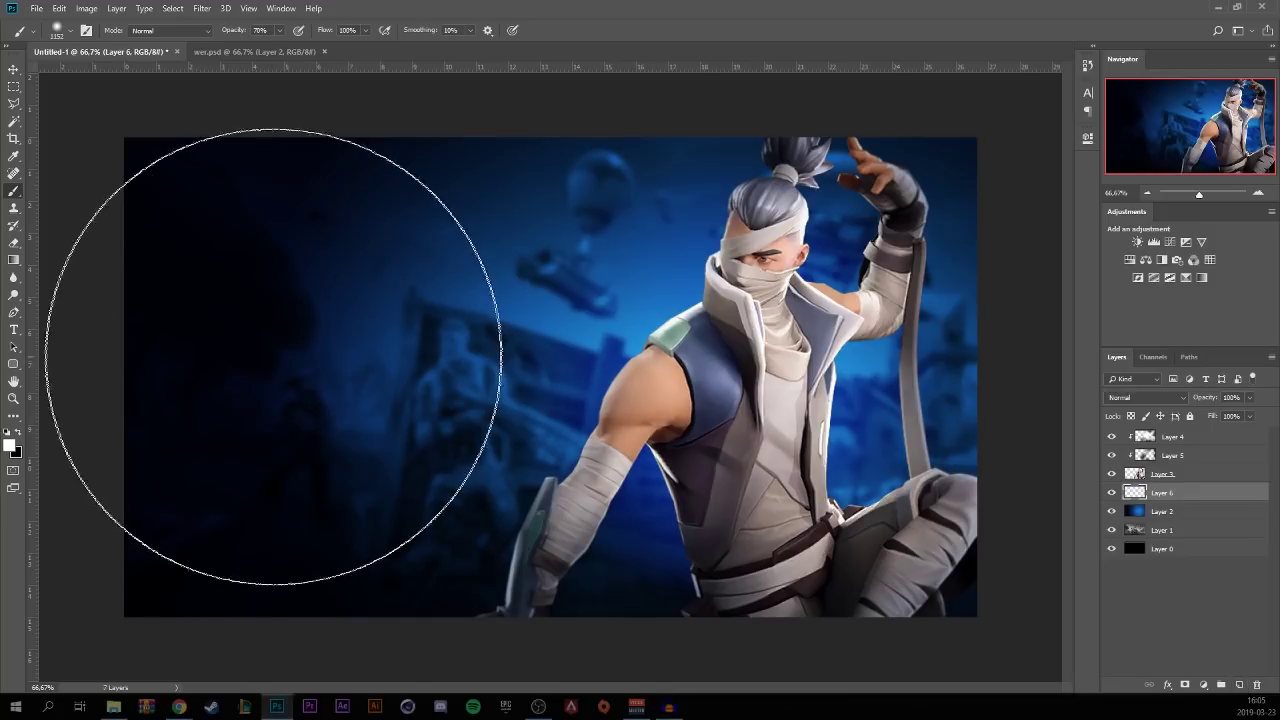
left_click_drag(385, 370, 622, 218)
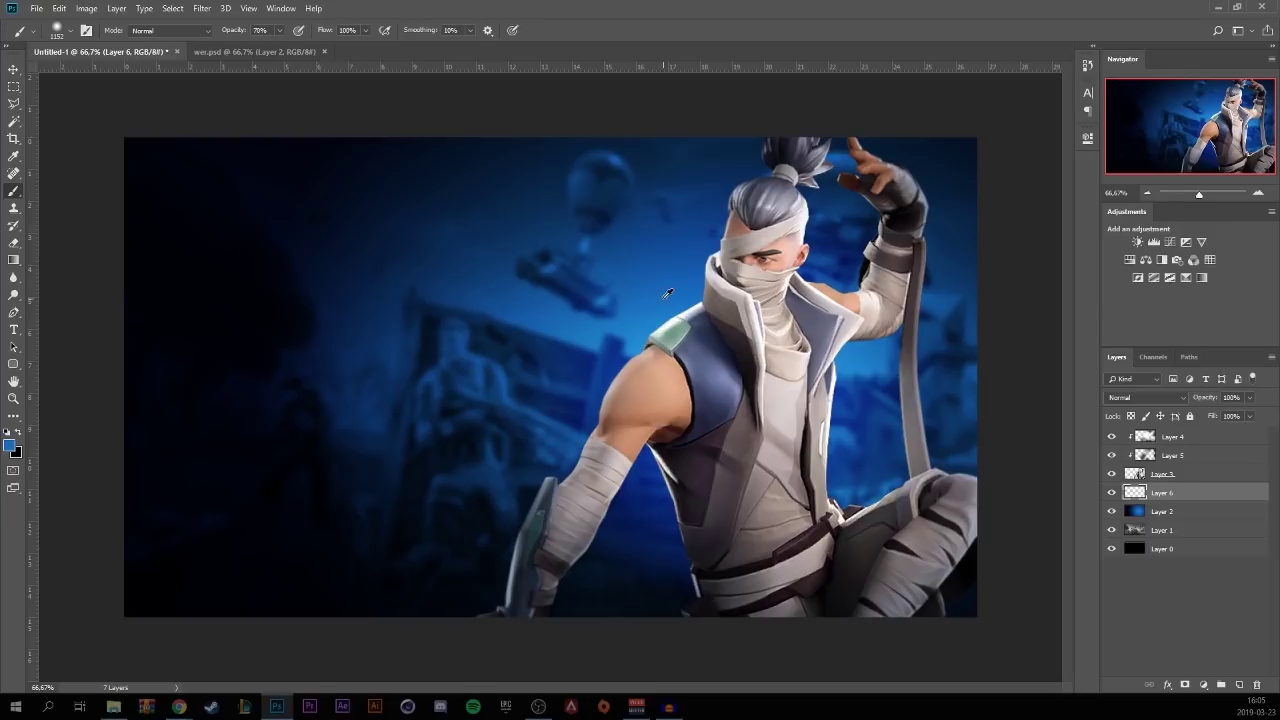
mouse_move(558, 358)
left_mouse_down()
mouse_move(589, 362)
mouse_move(505, 358)
left_mouse_up()
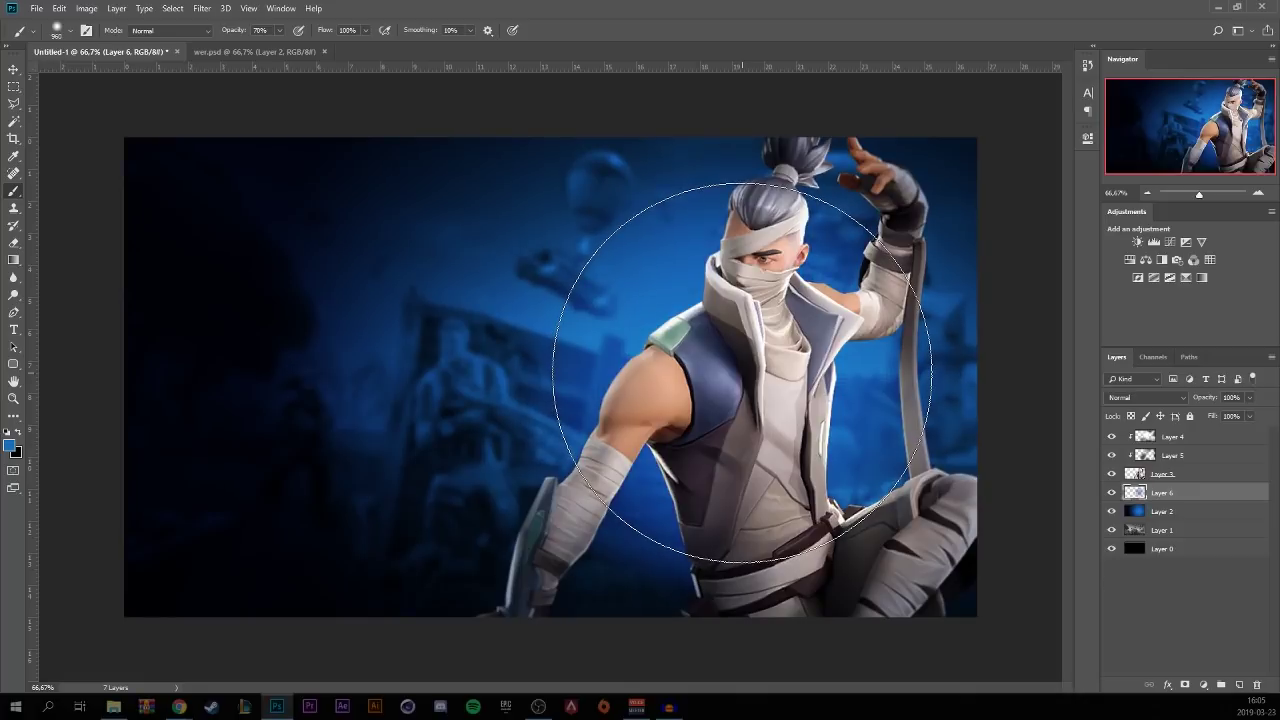
left_click(1134, 396)
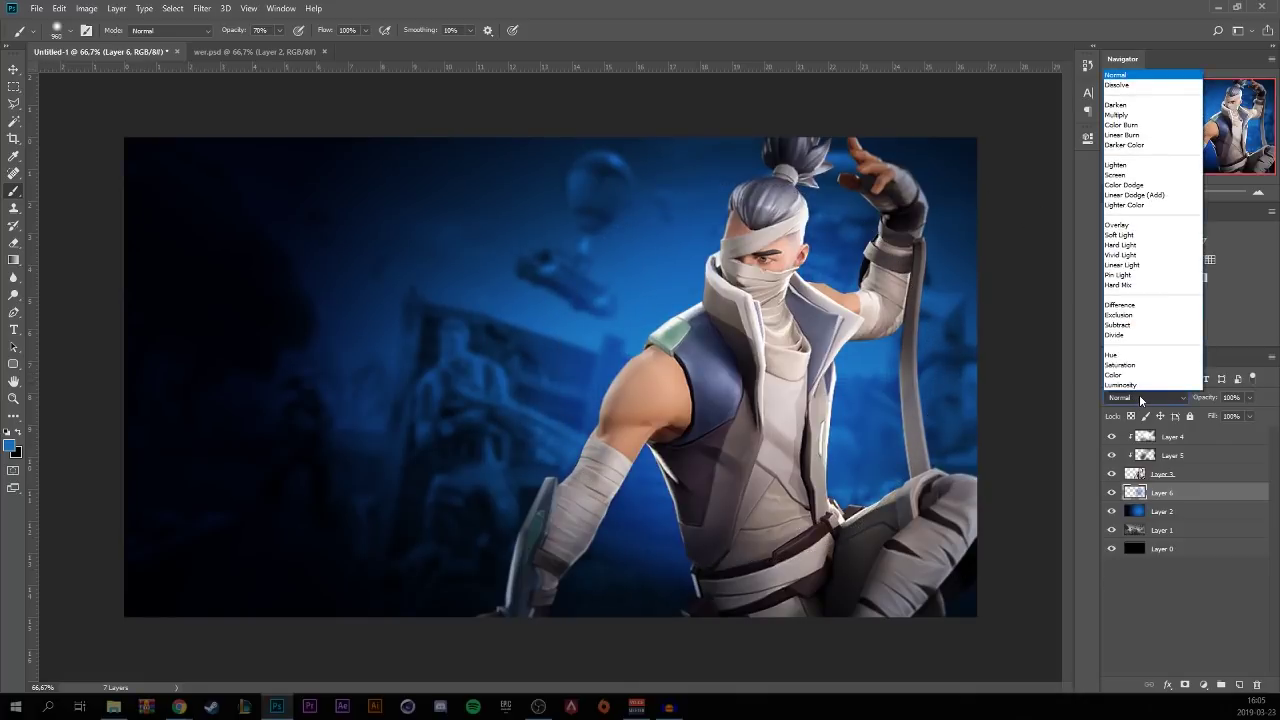
left_click(1158, 196)
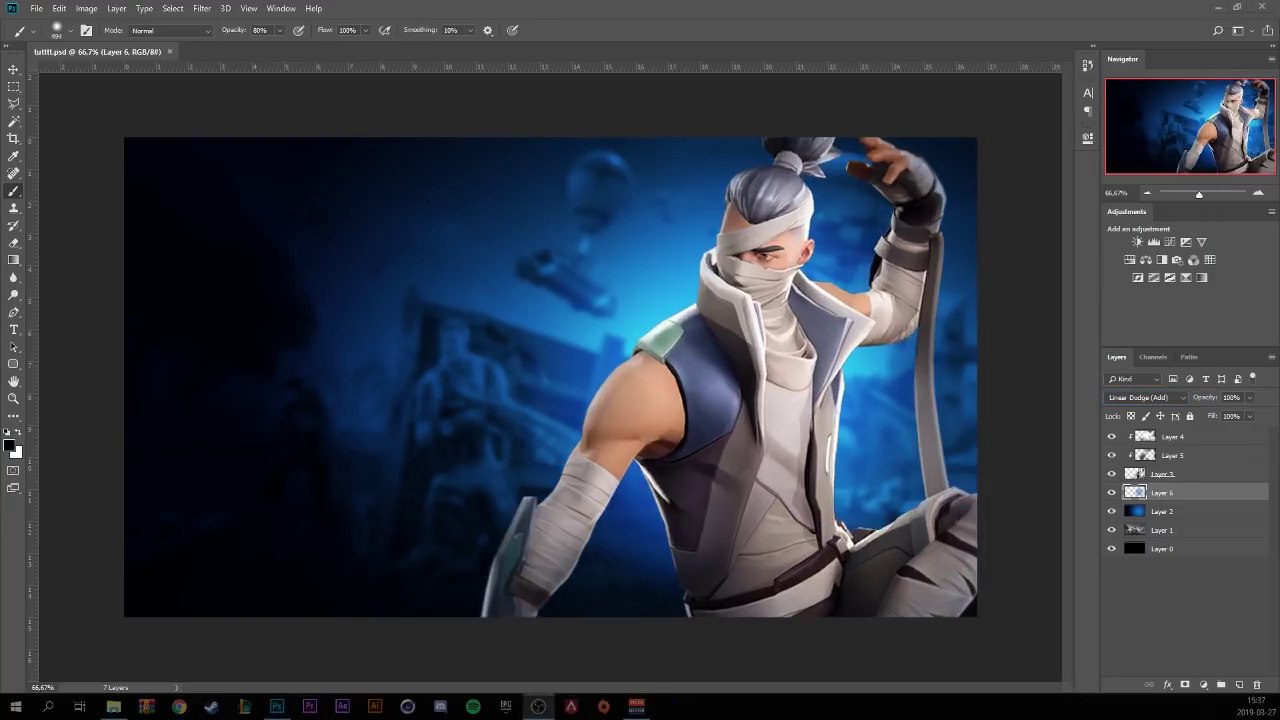
Step: Add Layer 7 painted with a 725 px soft brush, set to Soft Light with fill at 49%
left_click(1240, 686)
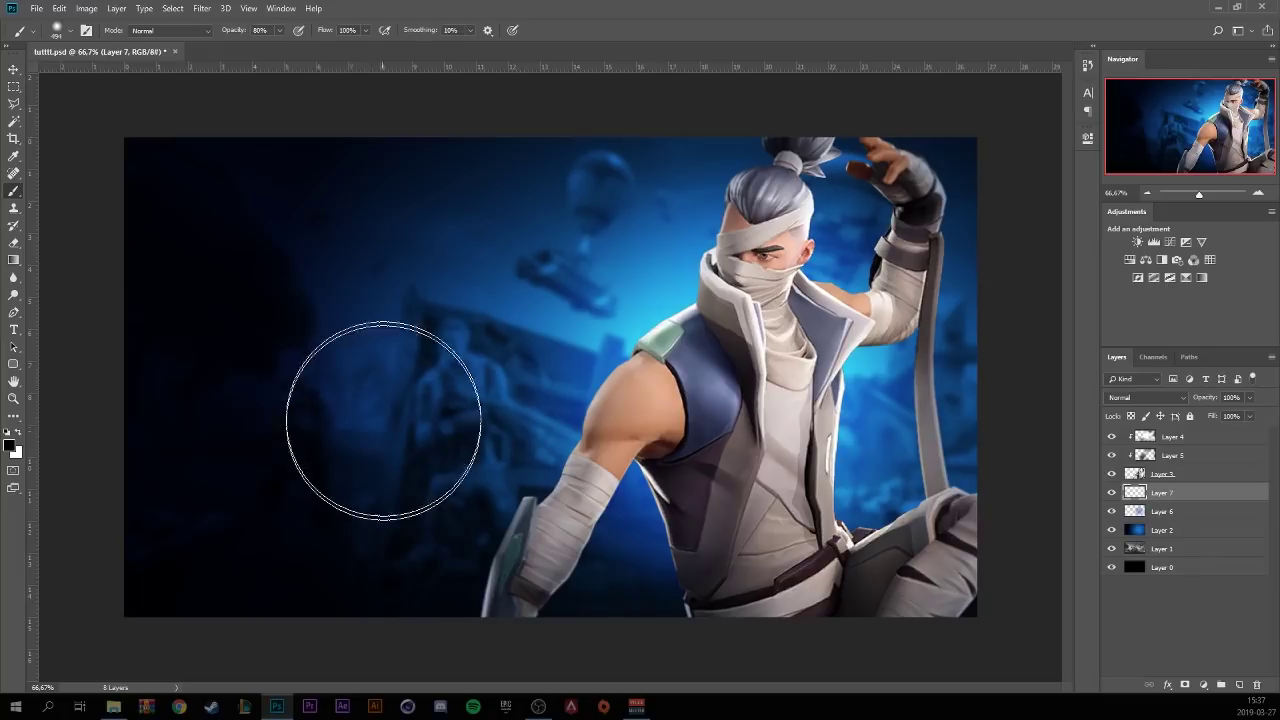
left_click_drag(424, 391, 486, 392)
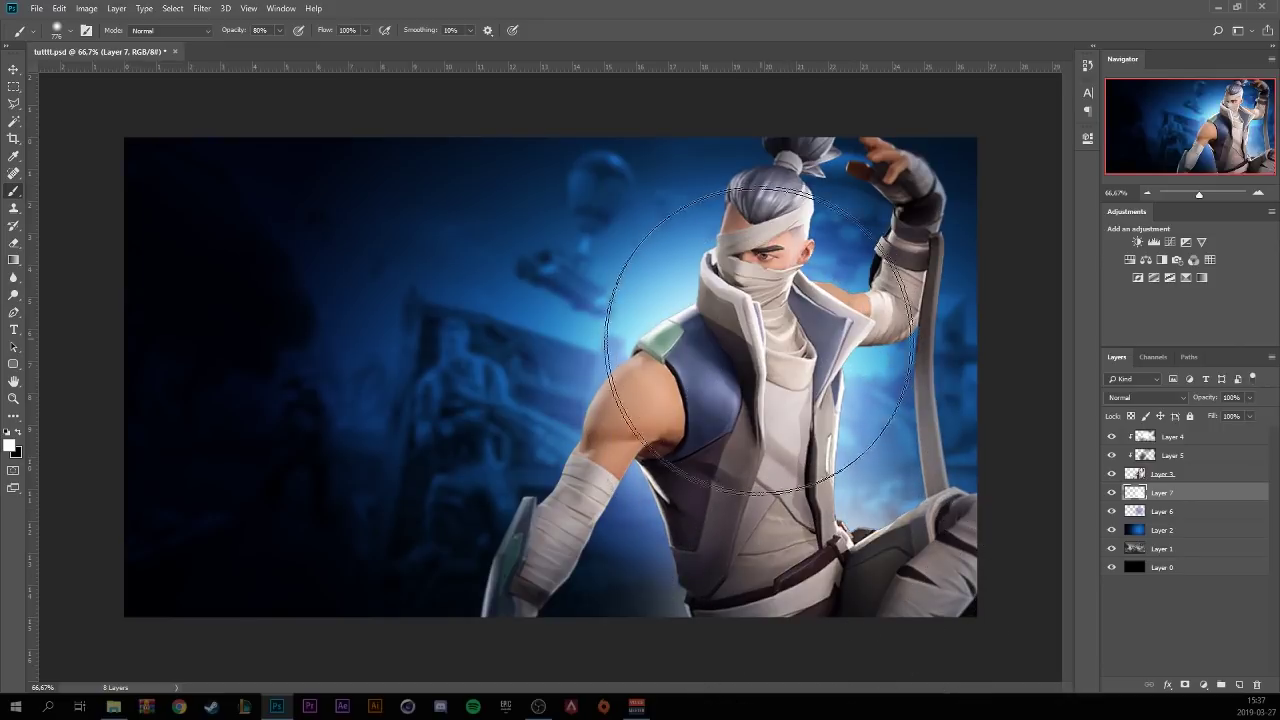
left_click(1139, 396)
left_click(1137, 235)
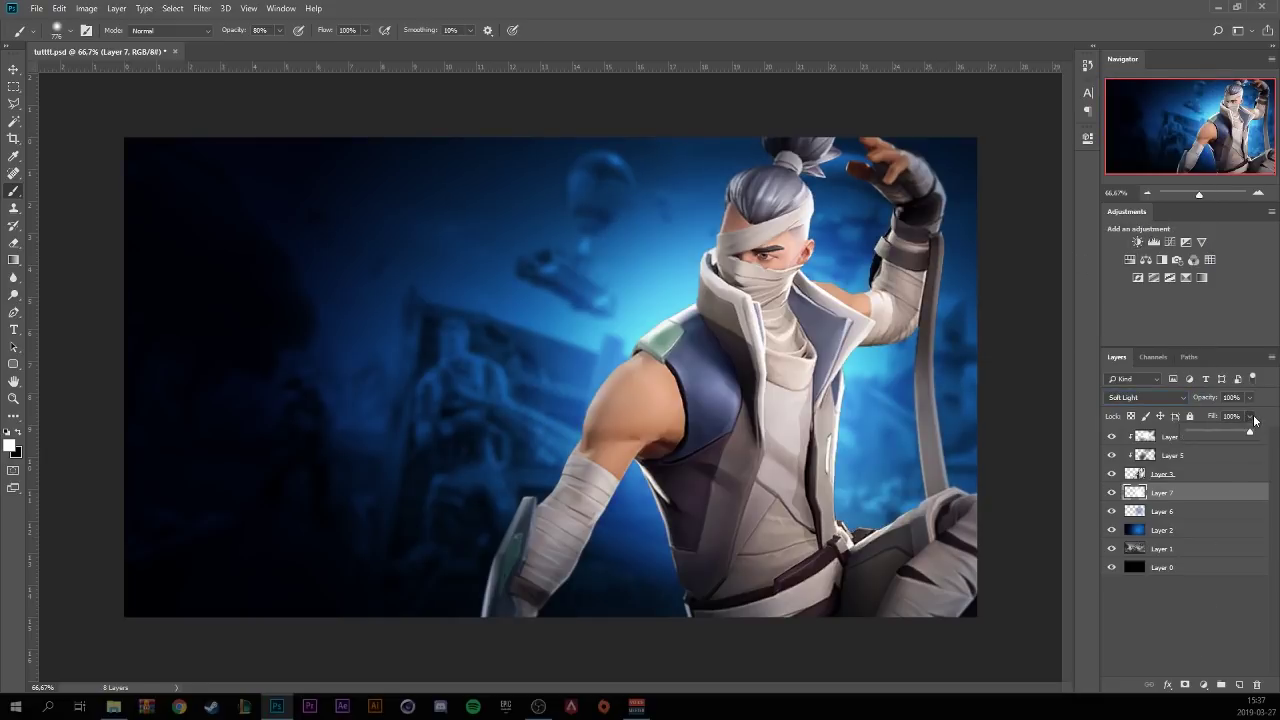
mouse_move(1236, 433)
left_mouse_down()
mouse_move(1218, 434)
mouse_move(1247, 438)
left_mouse_up()
Step: Add Layer 8 and paint light onto the character's chest and shoulder with a 533 px brush
left_click(1239, 686)
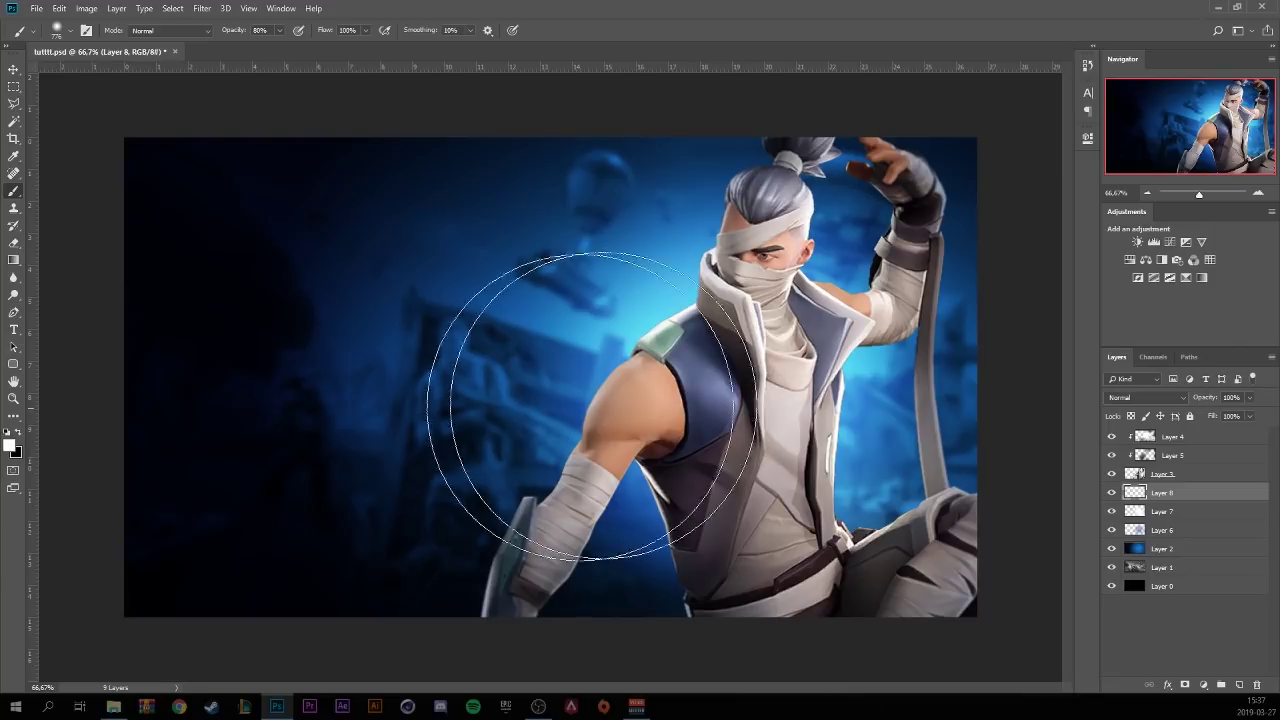
left_click_drag(742, 407, 686, 414)
mouse_move(762, 388)
left_mouse_down()
mouse_move(790, 380)
mouse_move(828, 428)
mouse_move(737, 408)
left_mouse_up()
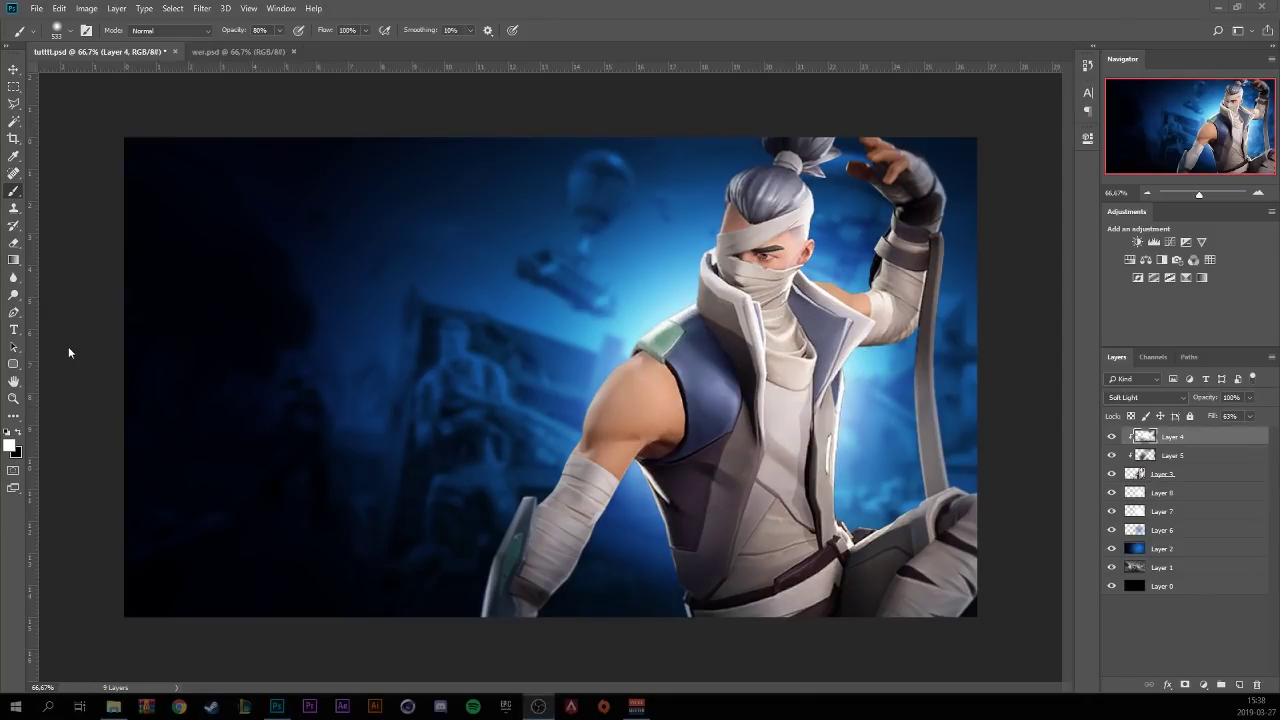
Step: Type 'INSANE' on the canvas's left in light-grey Burbank Big Condensed Bold and commit it
left_click(14, 331)
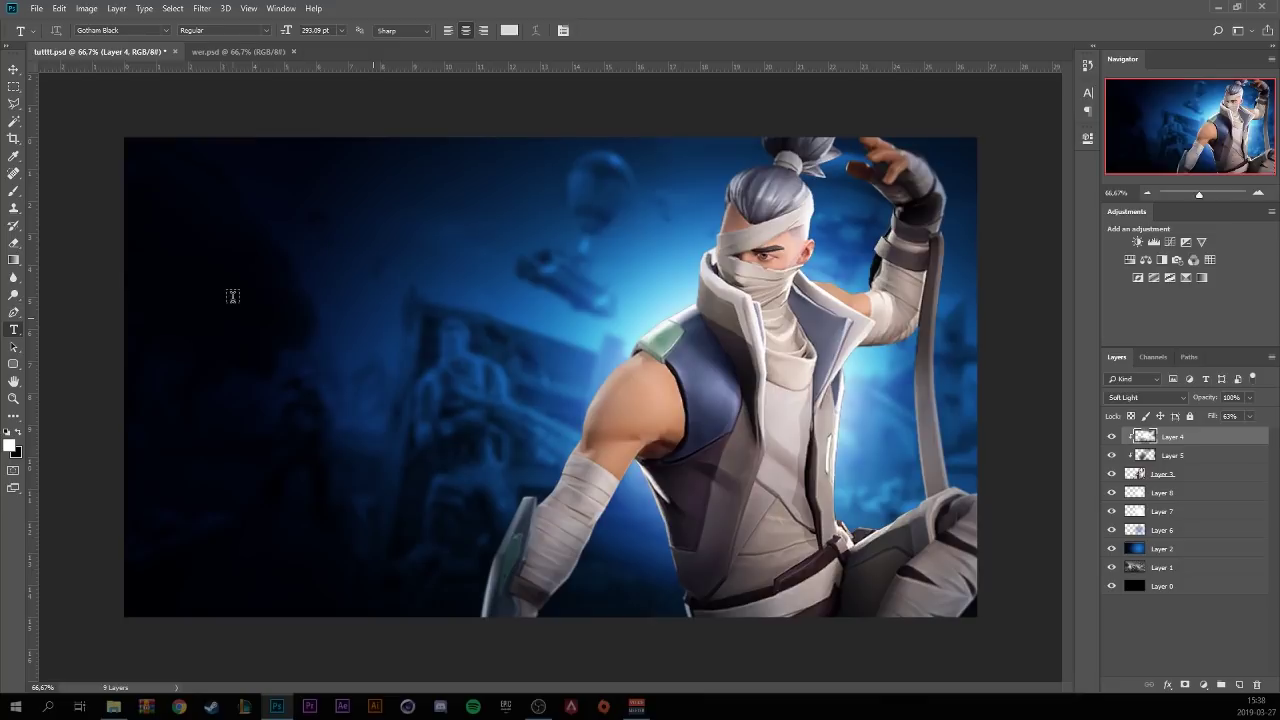
left_click(266, 290)
left_click(167, 31)
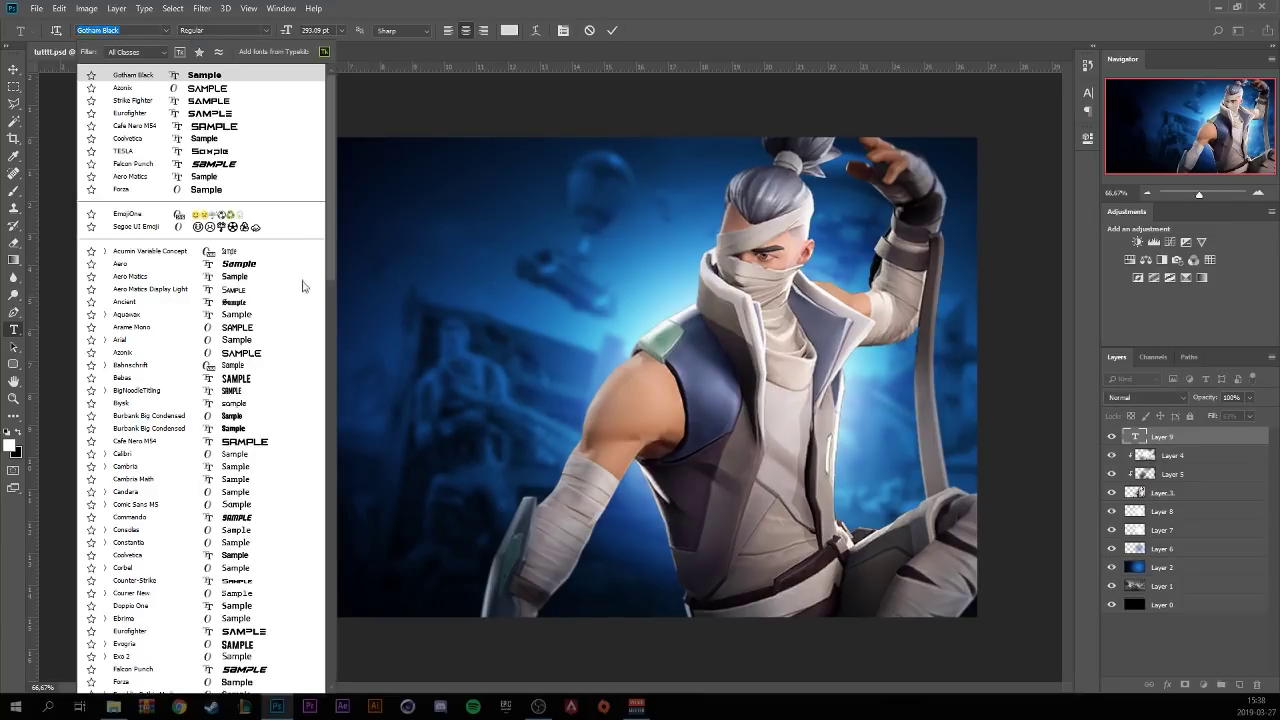
left_click(179, 419)
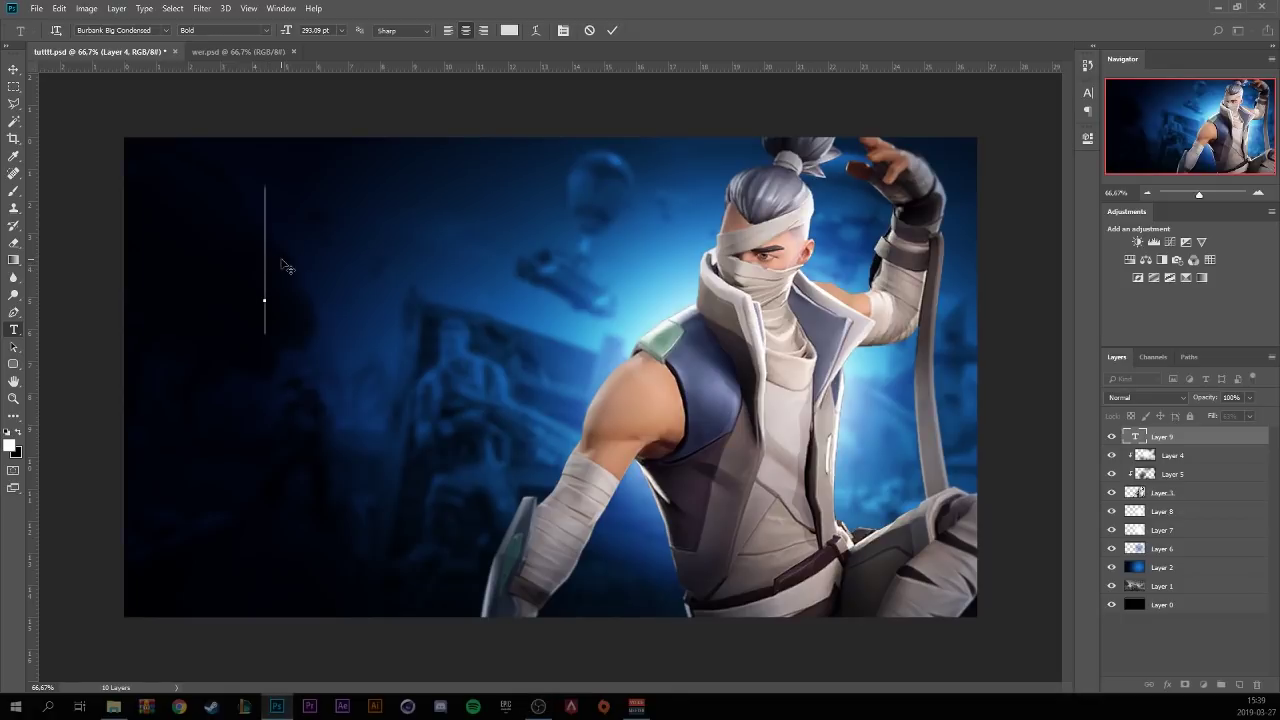
left_click(509, 30)
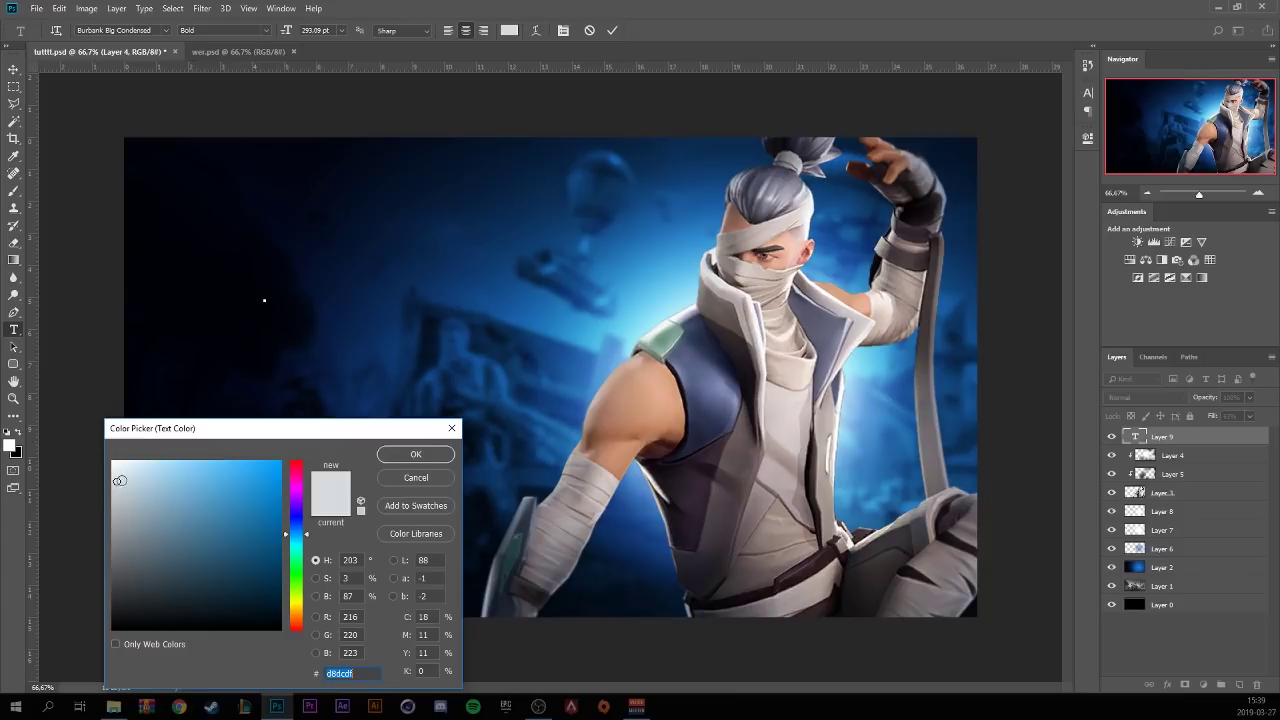
left_click(412, 455)
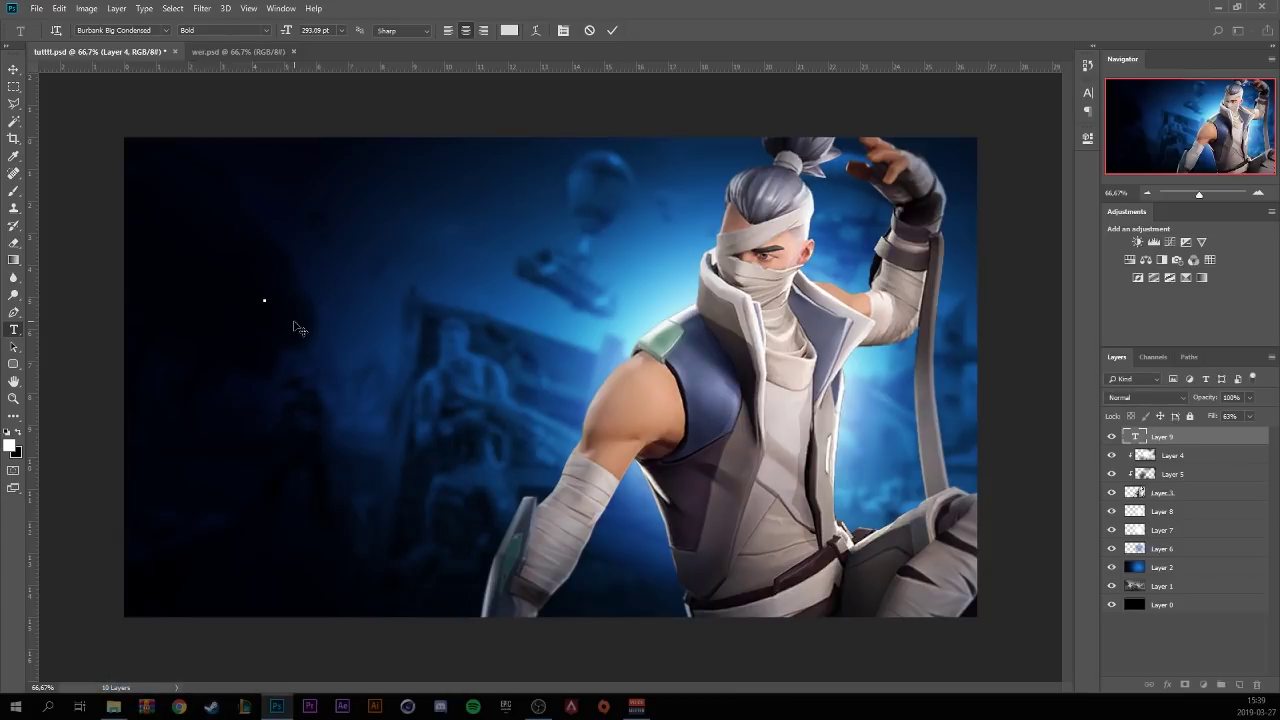
type("INSANE")
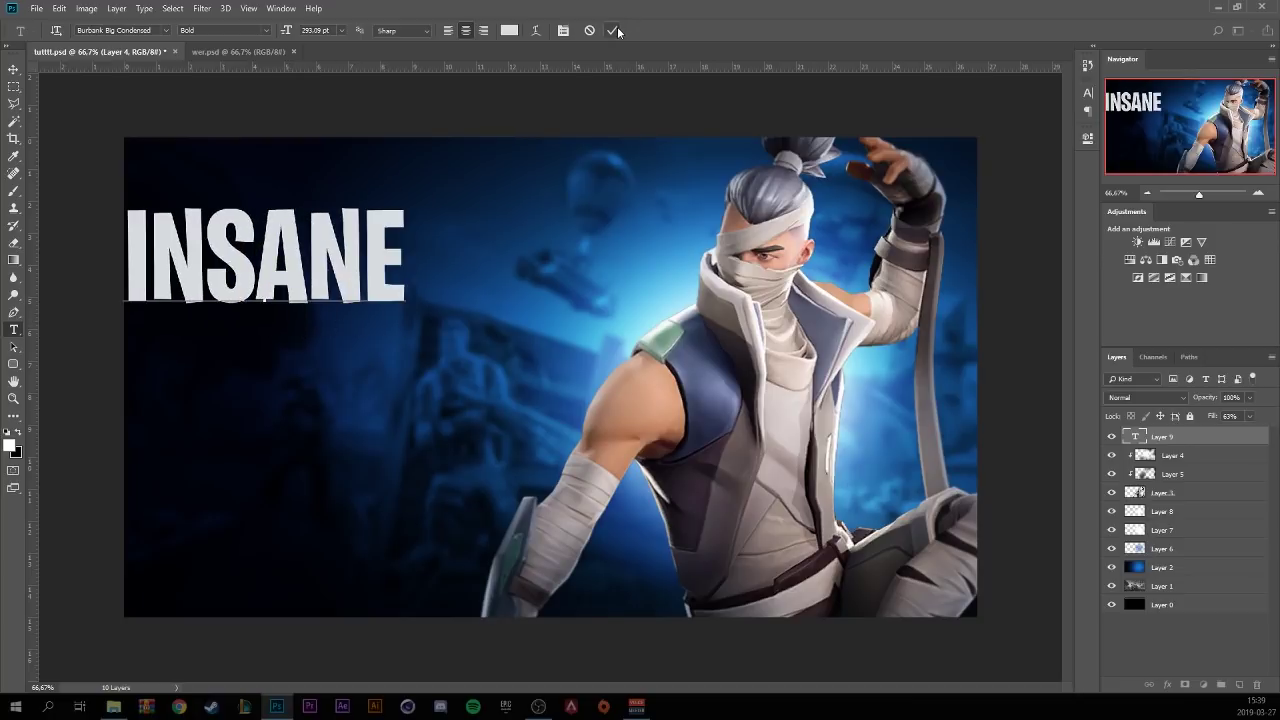
key("ctrl+Return")
key("v")
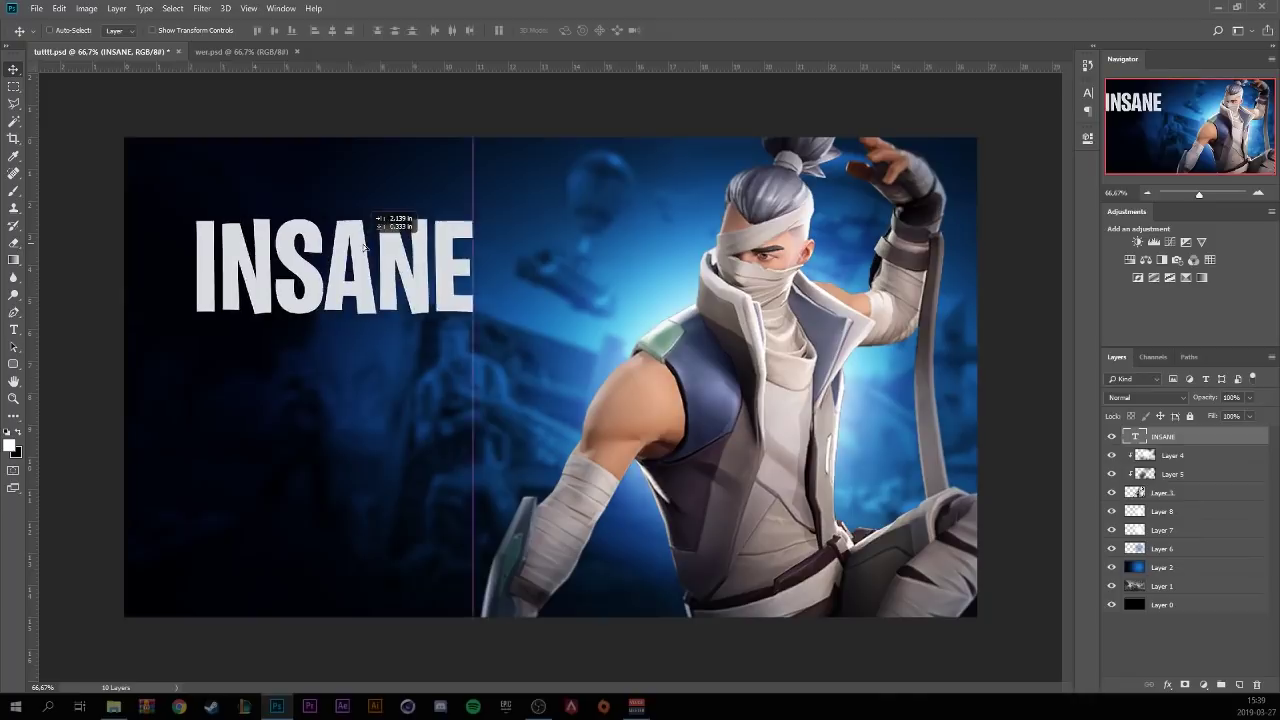